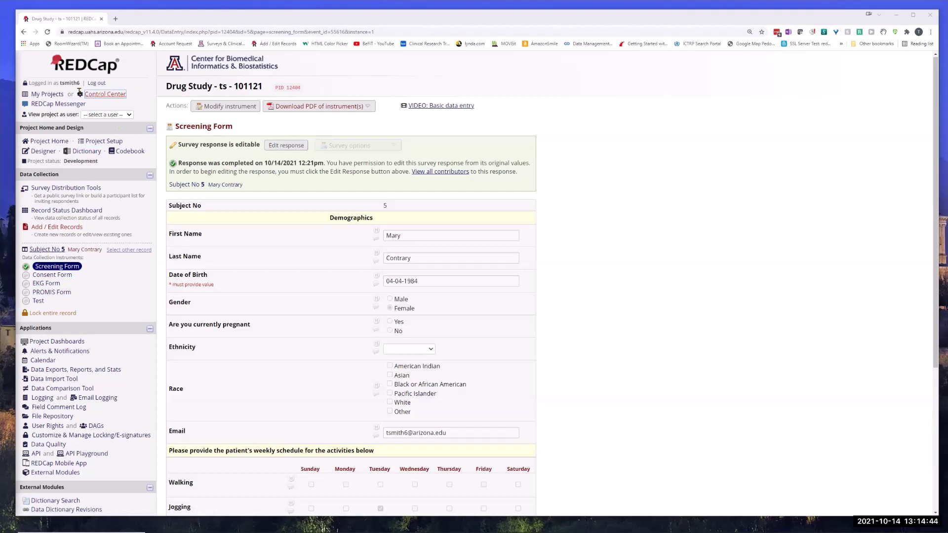
click(52, 104)
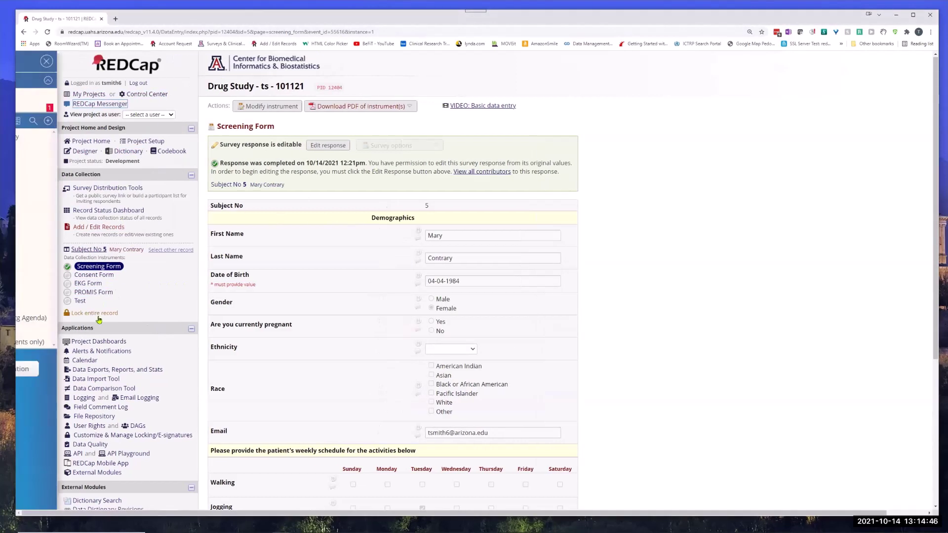
click(54, 98)
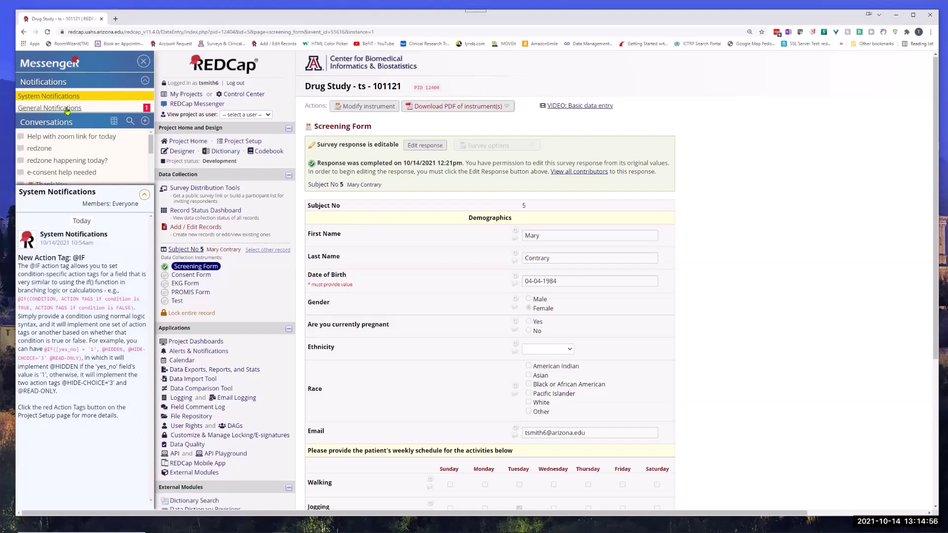
click(67, 109)
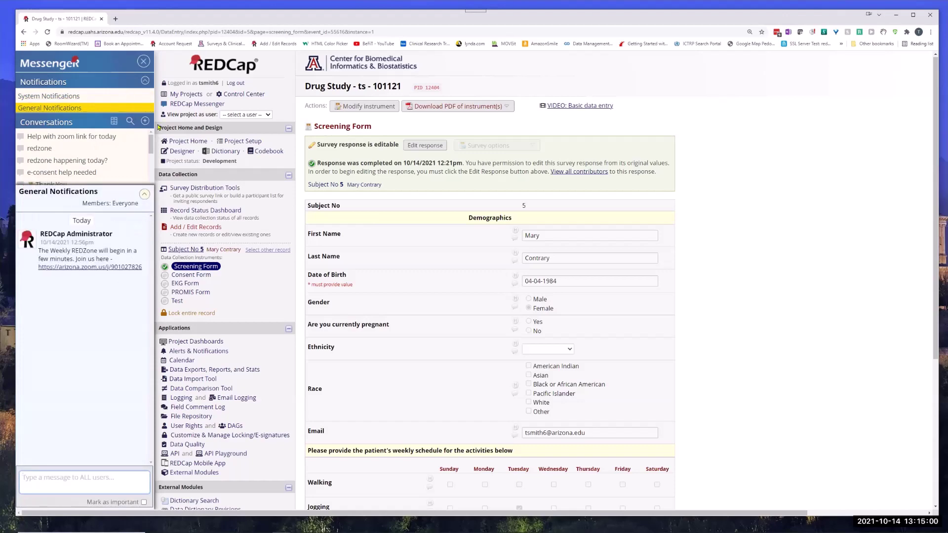
click(142, 62)
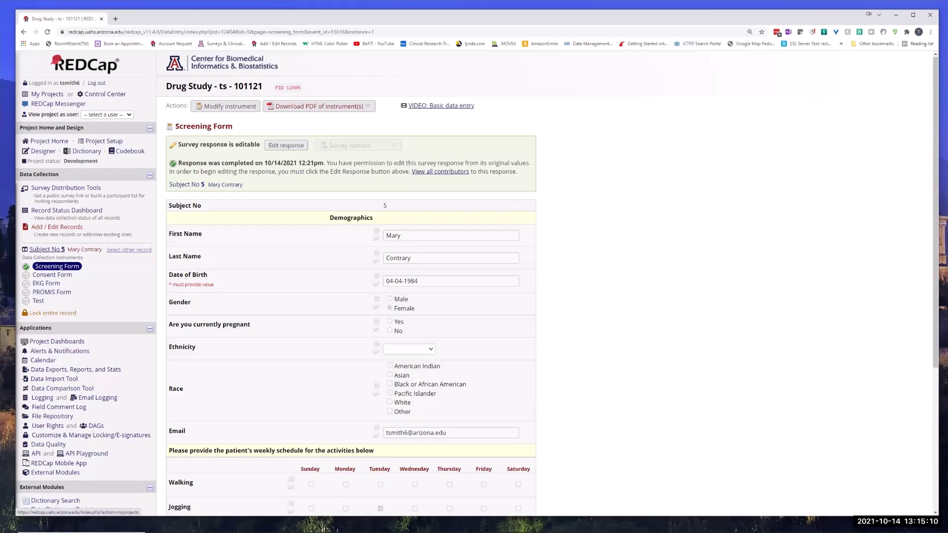
key(alt+Tab)
scroll(593, 305, down, 4)
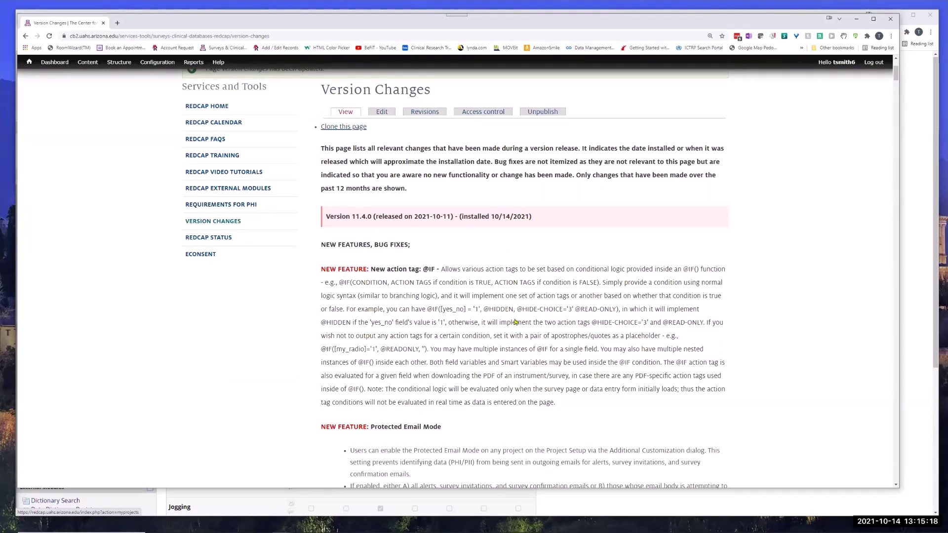
scroll(515, 319, down, 3)
scroll(515, 318, down, 8)
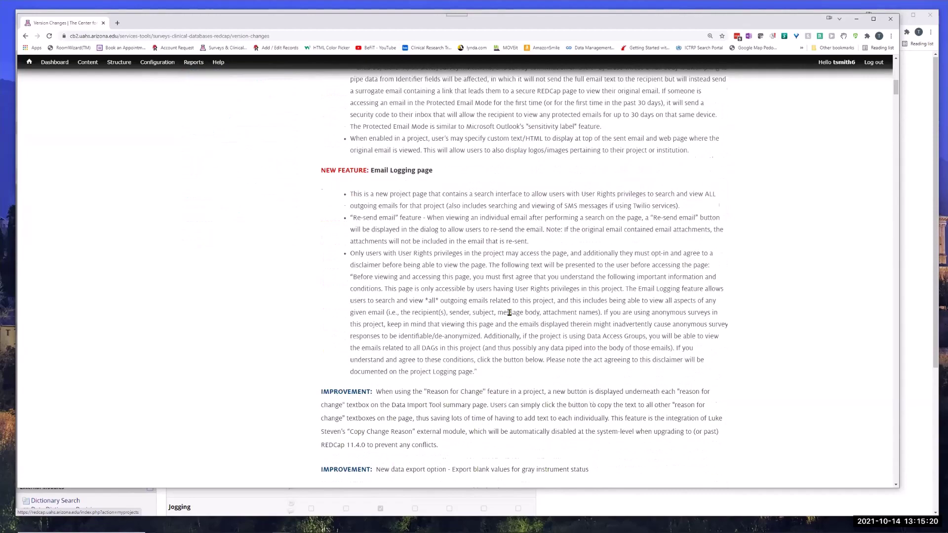
scroll(509, 312, down, 7)
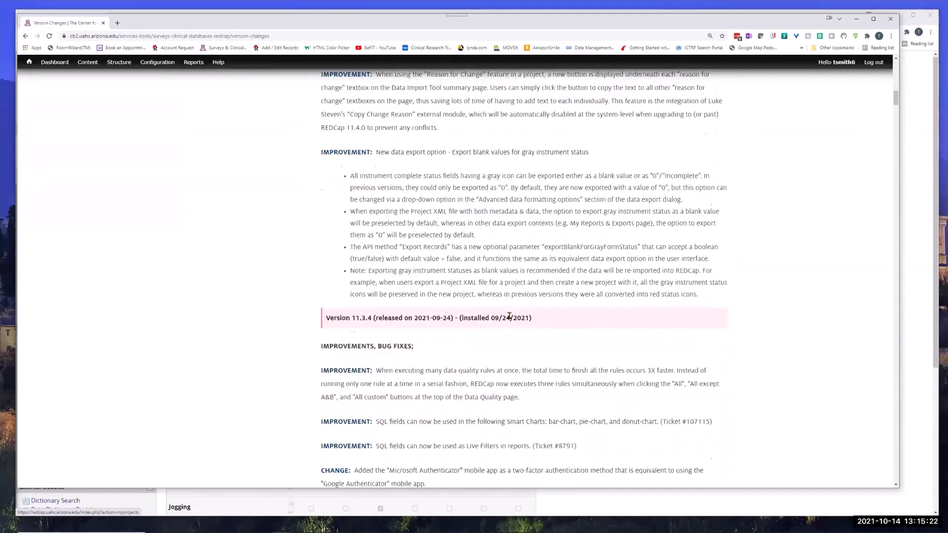
scroll(506, 298, up, 7)
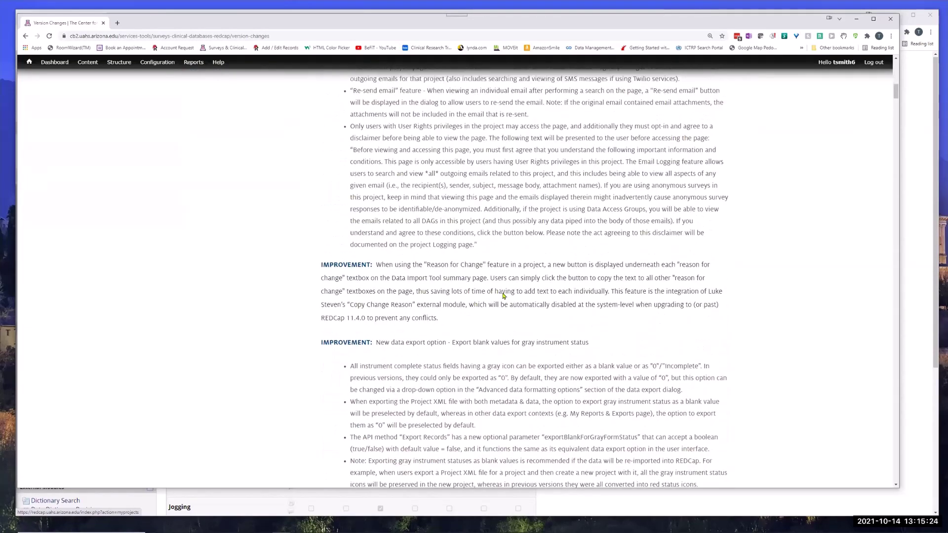
scroll(506, 294, up, 7)
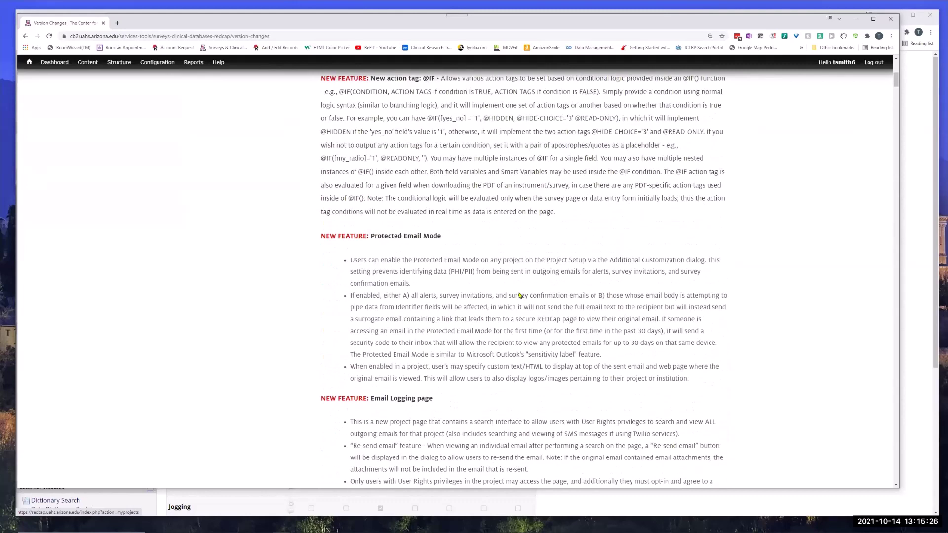
scroll(483, 198, up, 2)
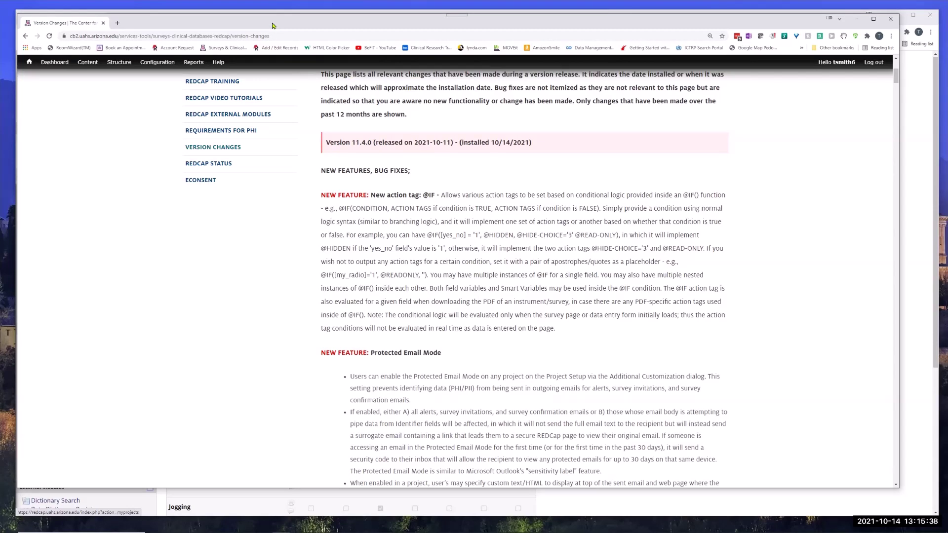
key(super+shift+Right)
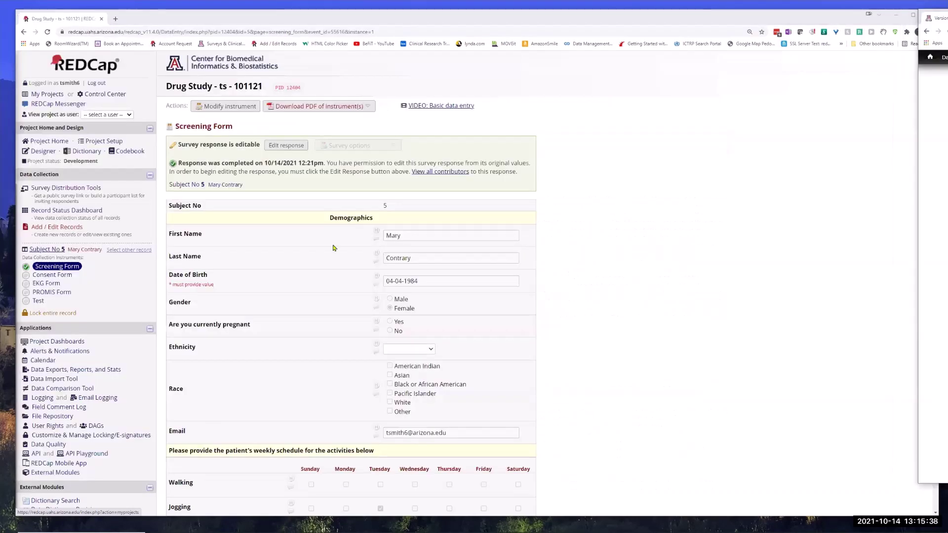
Step: Open the Screening Form in the Online Designer, close Messenger, reload, and scroll to the pregnant field
click(216, 107)
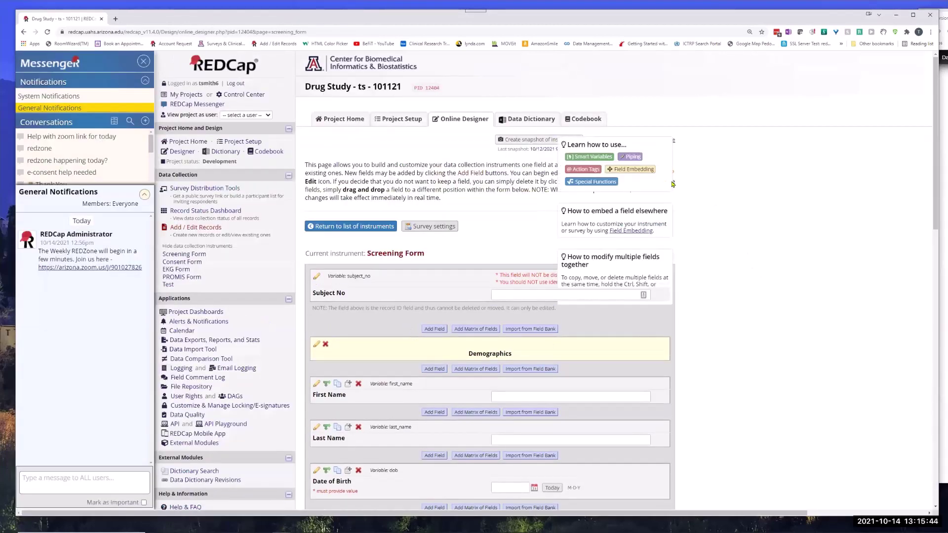
scroll(772, 243, down, 3)
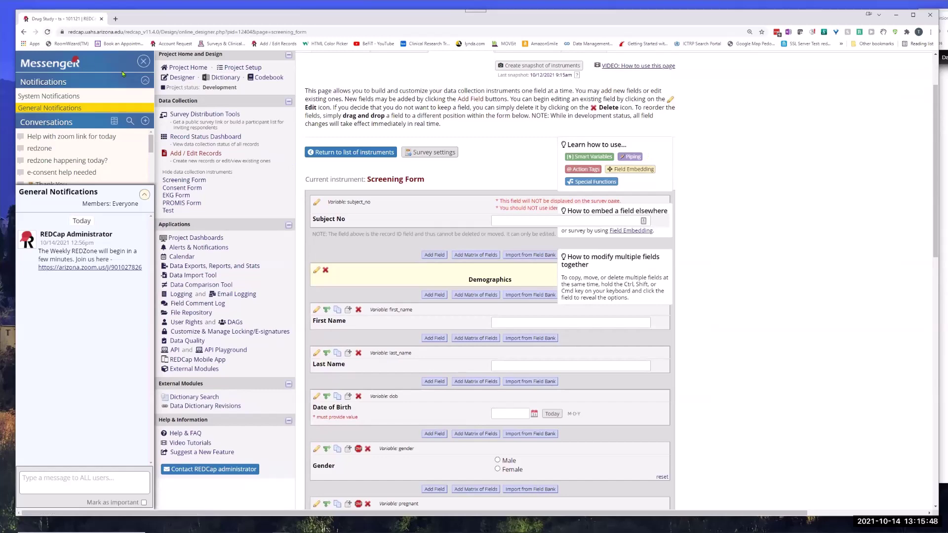
click(143, 61)
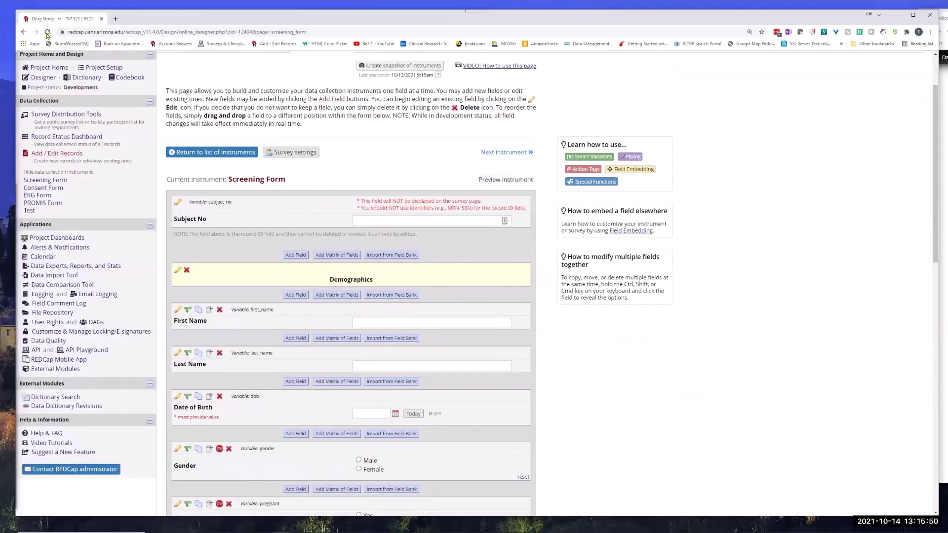
click(47, 33)
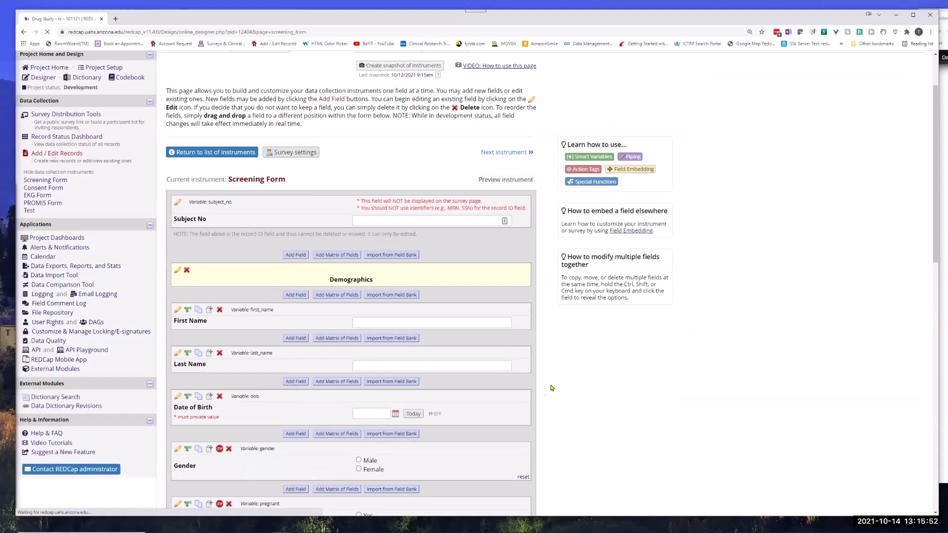
scroll(543, 380, down, 5)
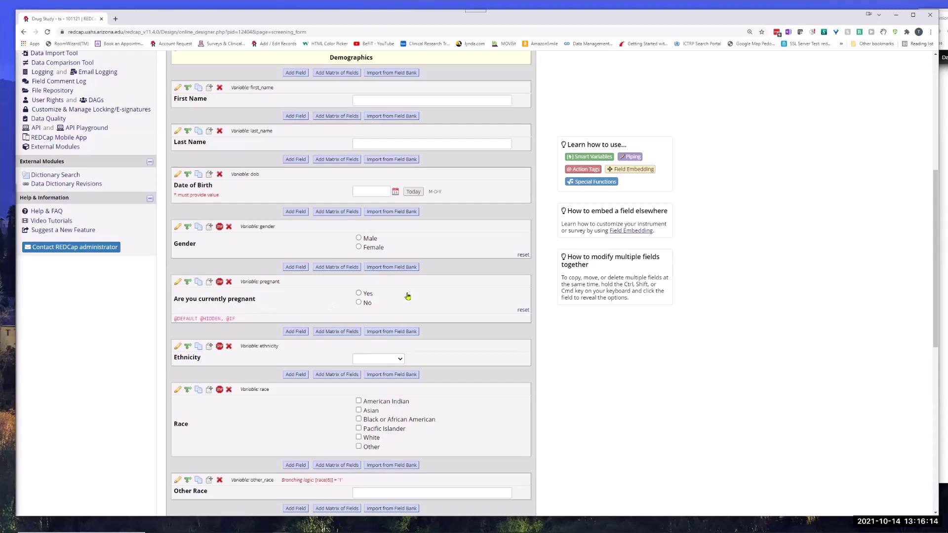
Step: Inspect the pregnant field's action tags in the Logic Editor, then cancel without changes
click(177, 283)
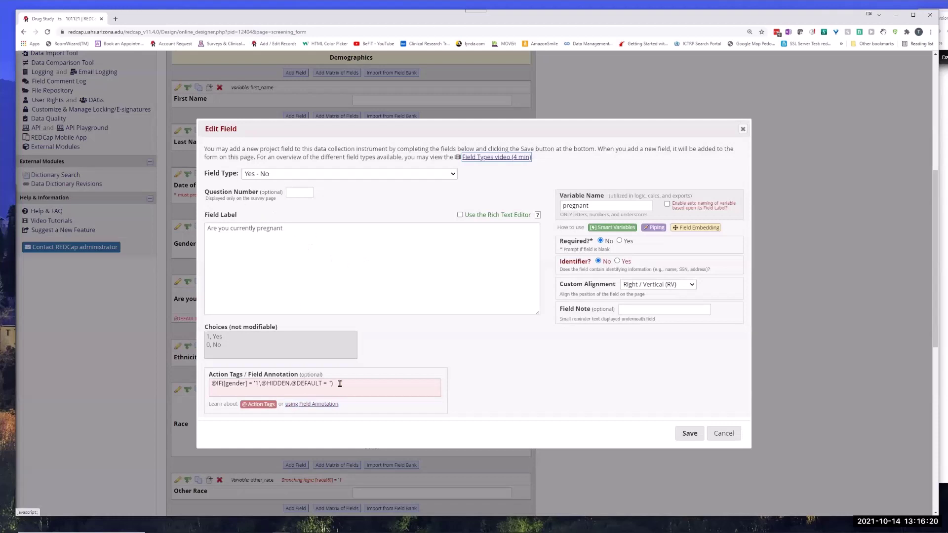
click(340, 386)
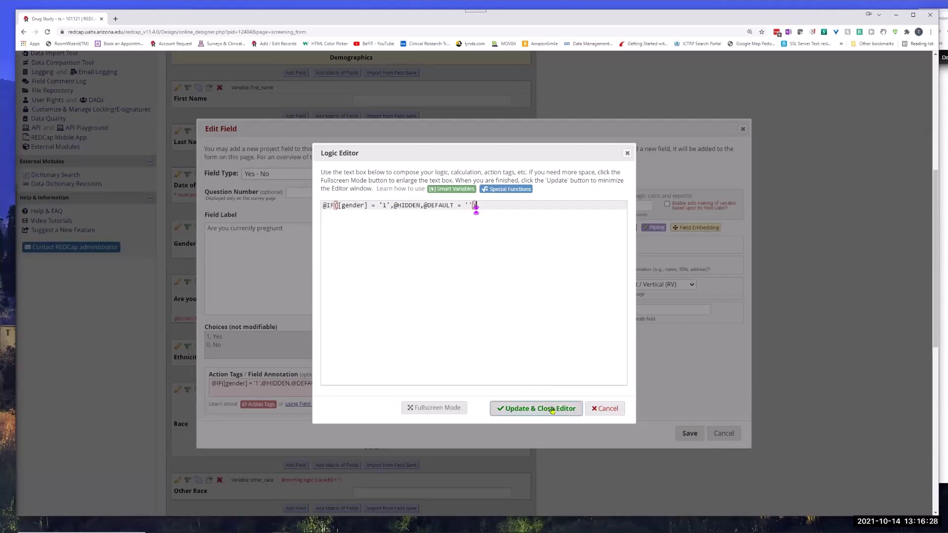
click(608, 409)
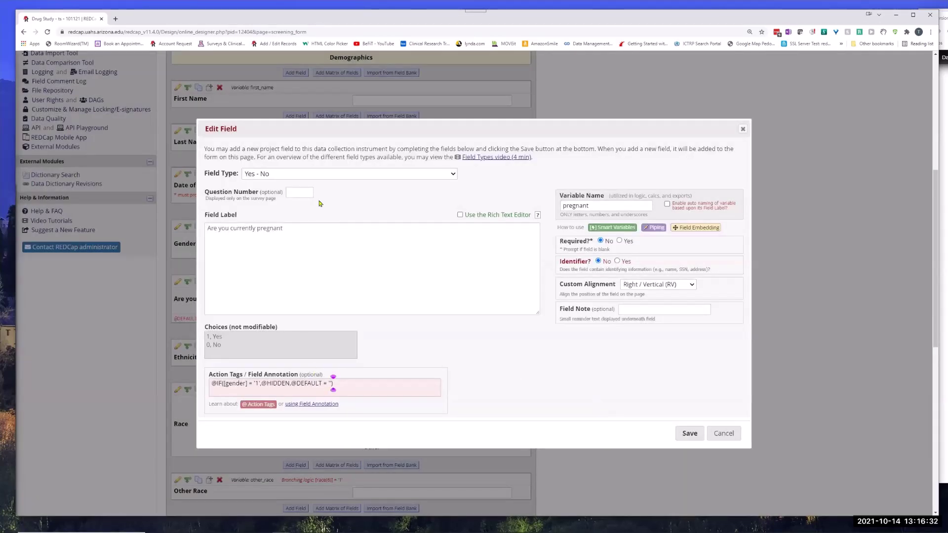
click(722, 434)
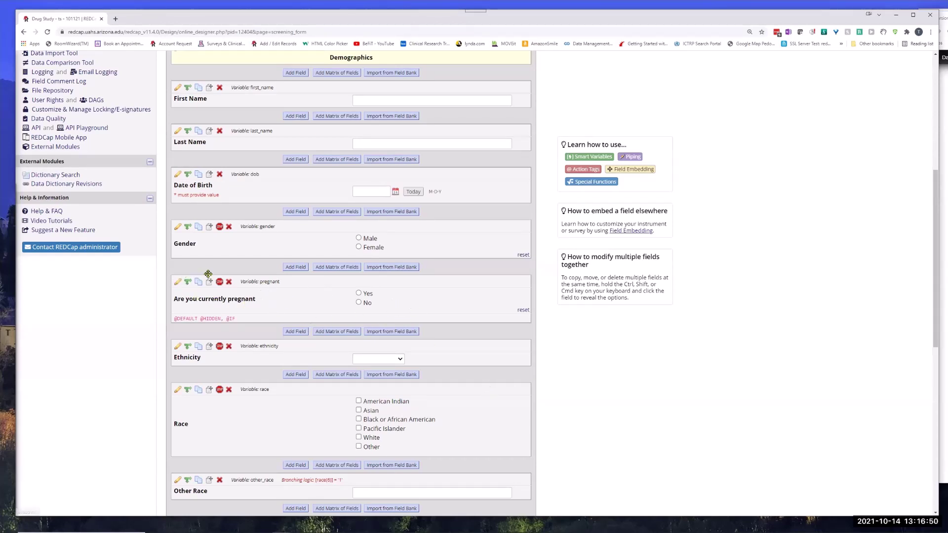
click(178, 283)
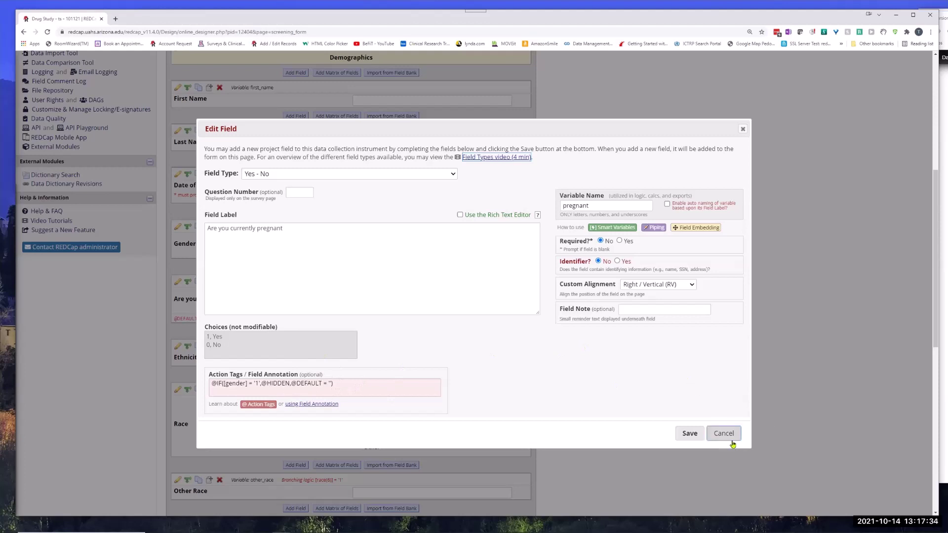
click(695, 435)
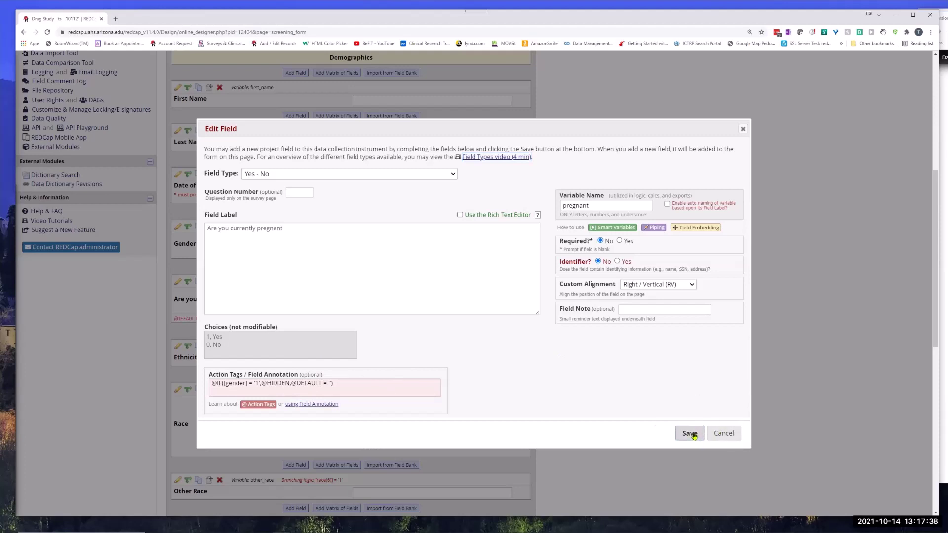
scroll(60, 208, up, 6)
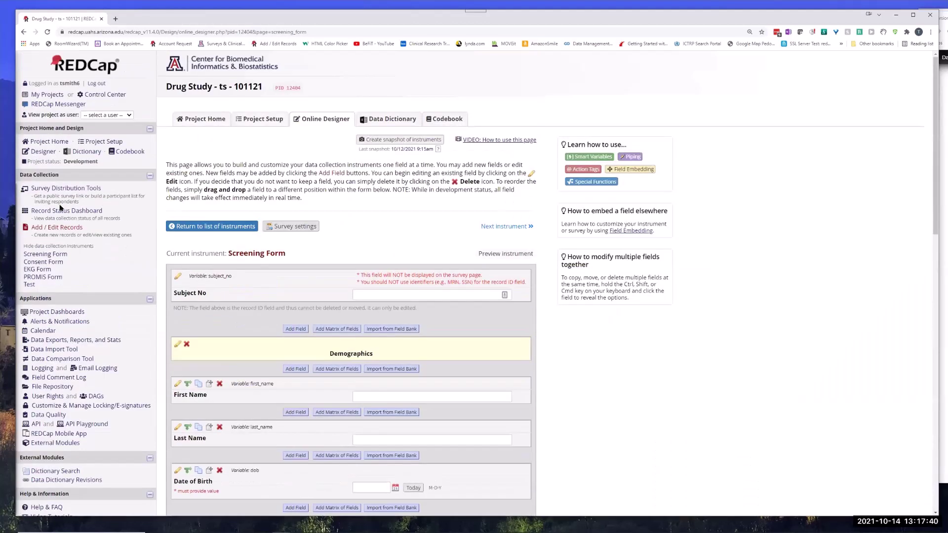
Step: Review the Screening Forms of Subjects 1 and 2 from the Record Status Dashboard
click(60, 210)
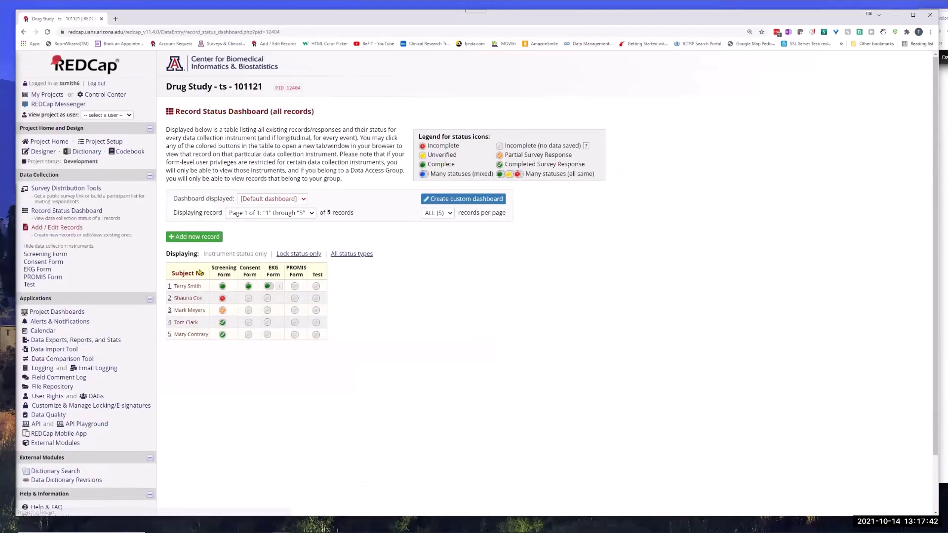
click(223, 287)
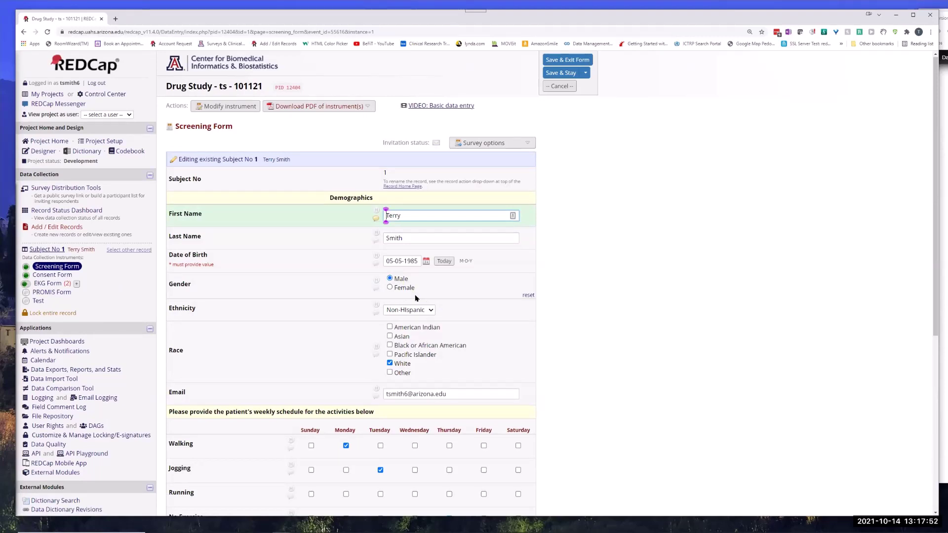
click(74, 211)
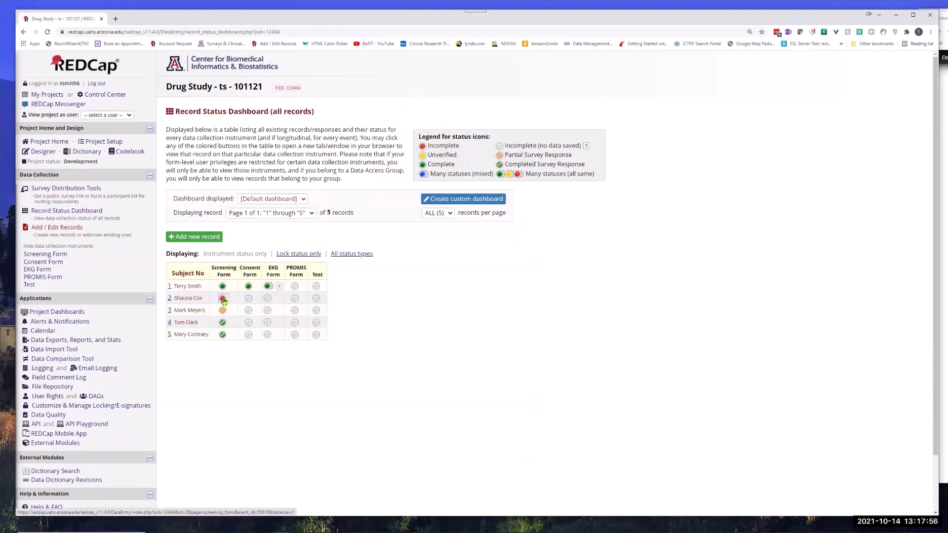
click(222, 299)
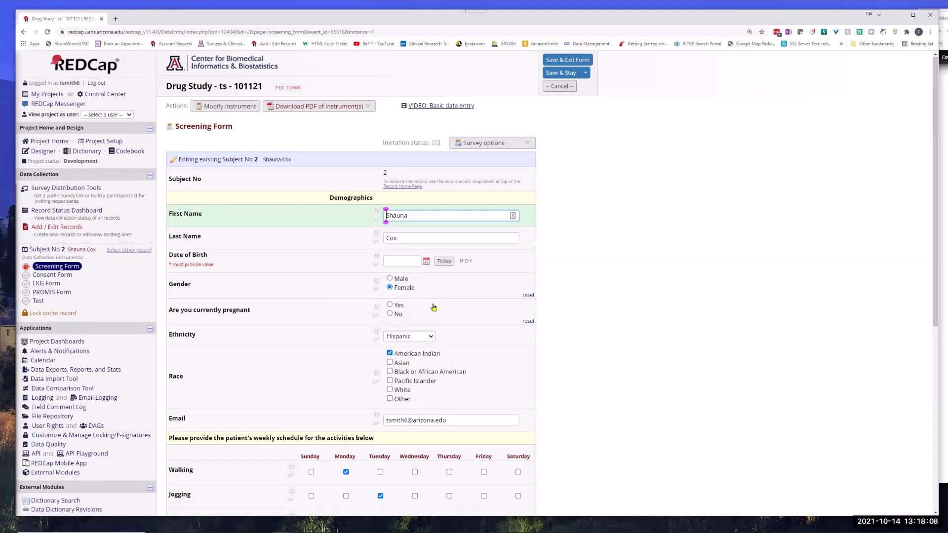
Step: Check Subject 2's Consent Form, then open Subject 1's completed Consent Form with its signature
click(49, 277)
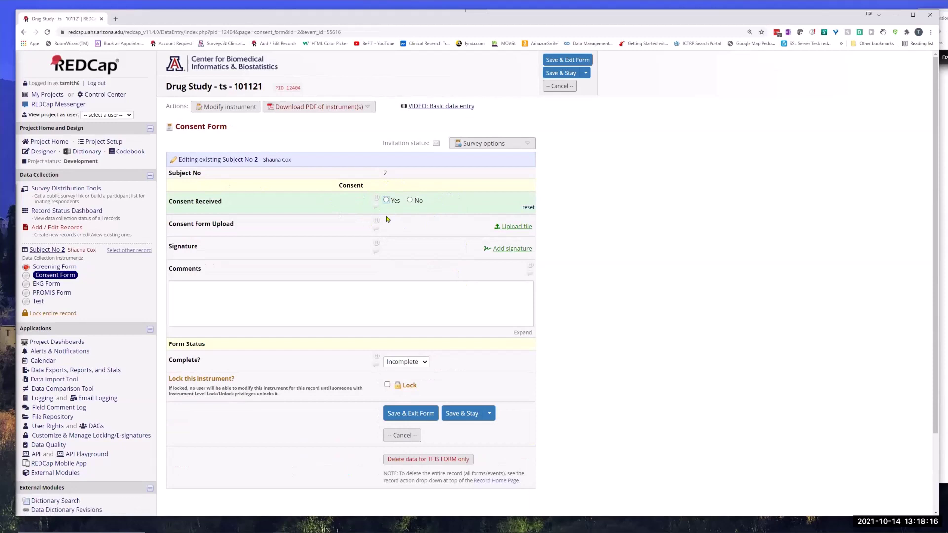
click(57, 213)
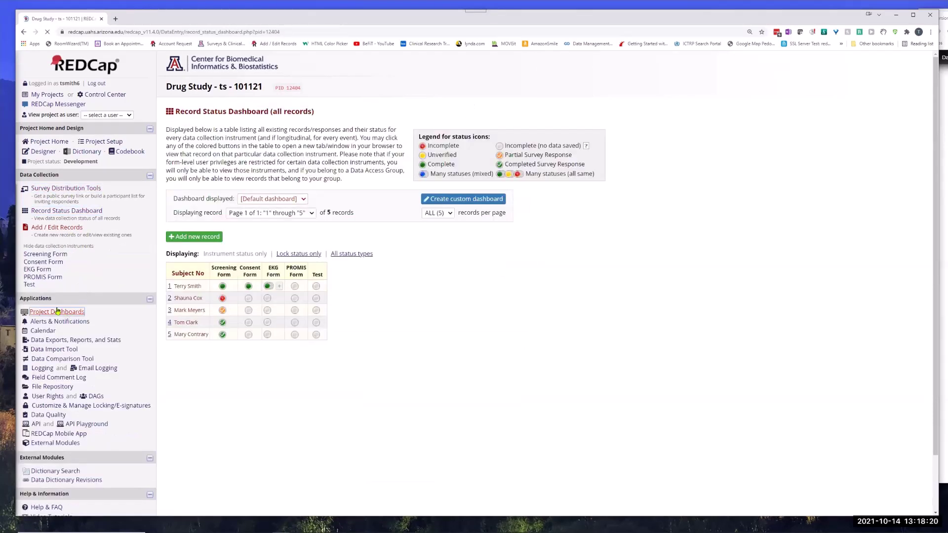
click(248, 286)
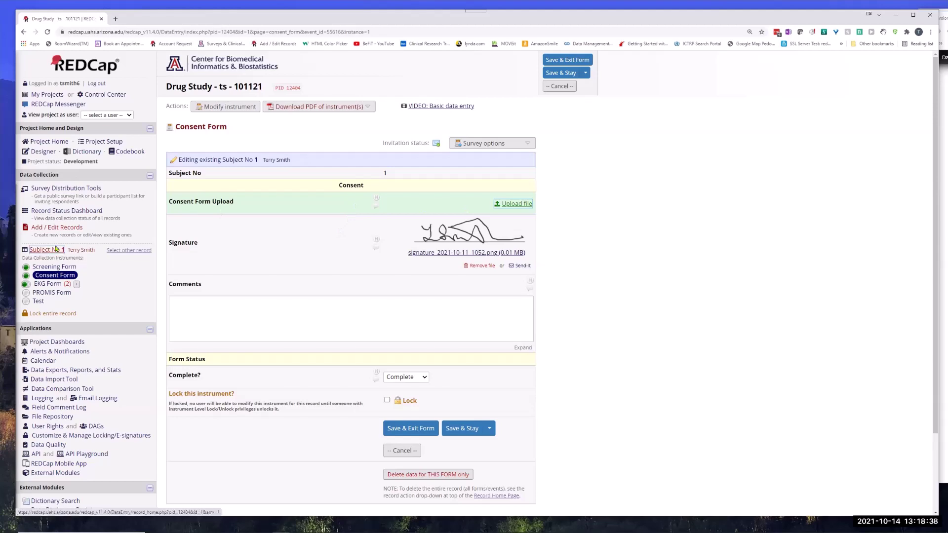
Step: Switch from Subject 1's data entry to the Online Designer and open the Screening Form's fields
click(237, 109)
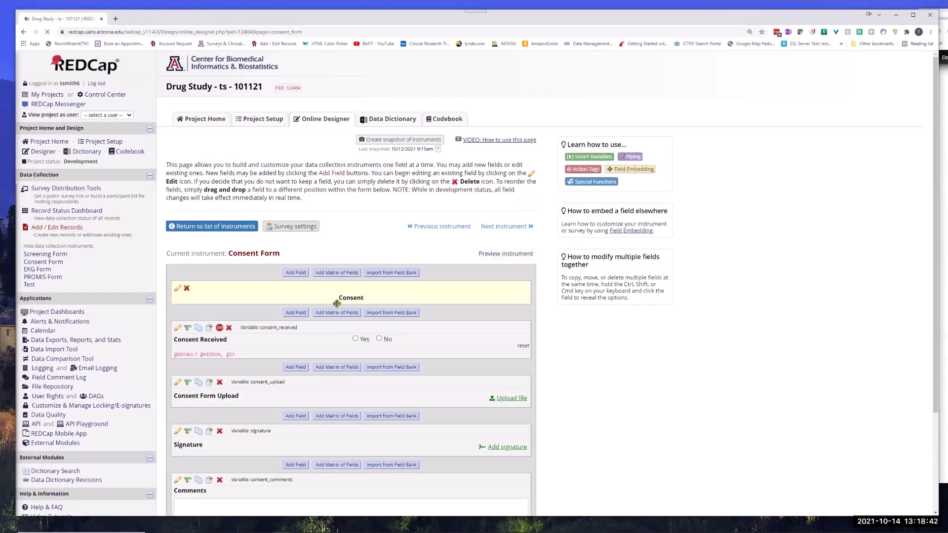
scroll(338, 302, down, 3)
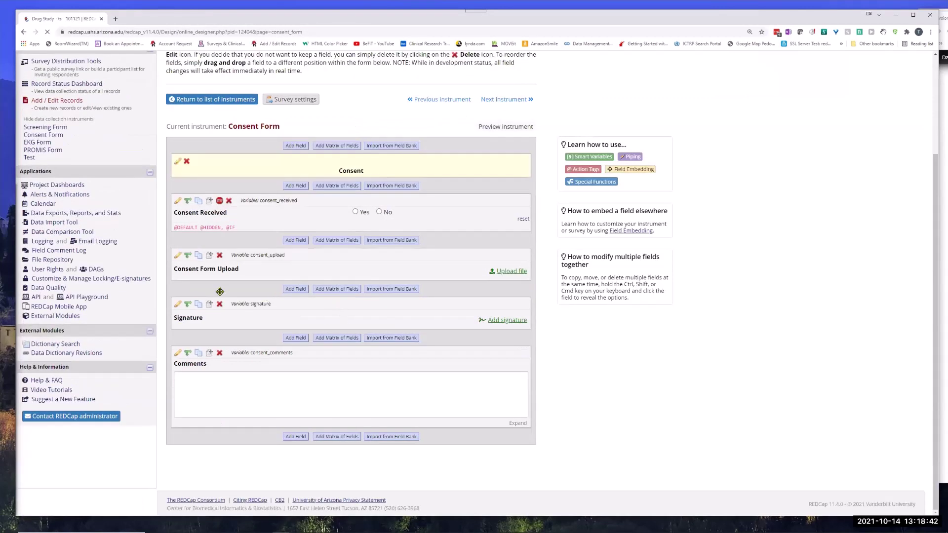
click(235, 100)
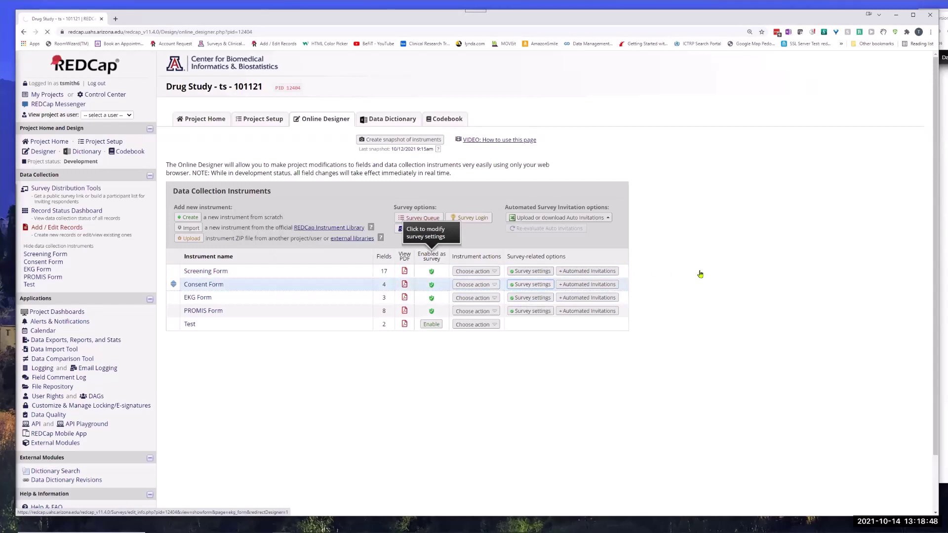
click(200, 272)
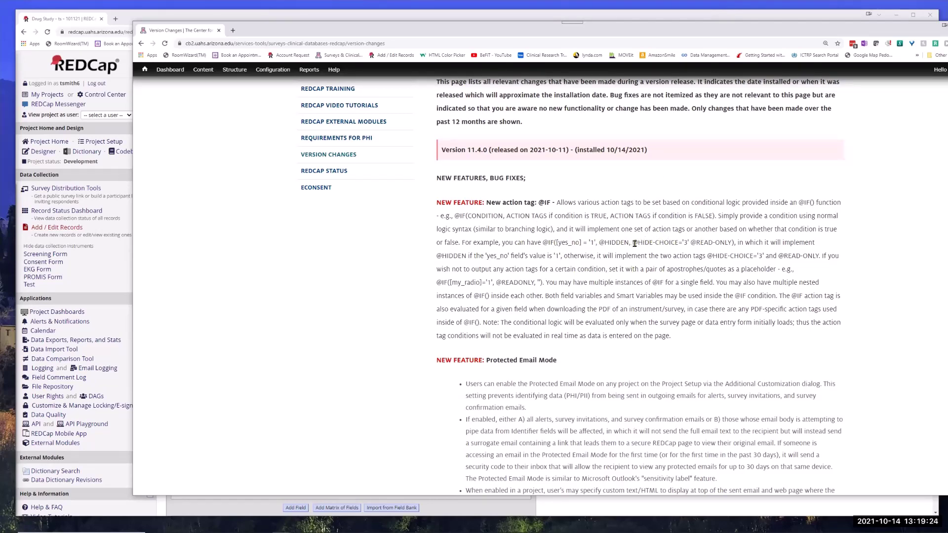
drag(635, 243, 732, 246)
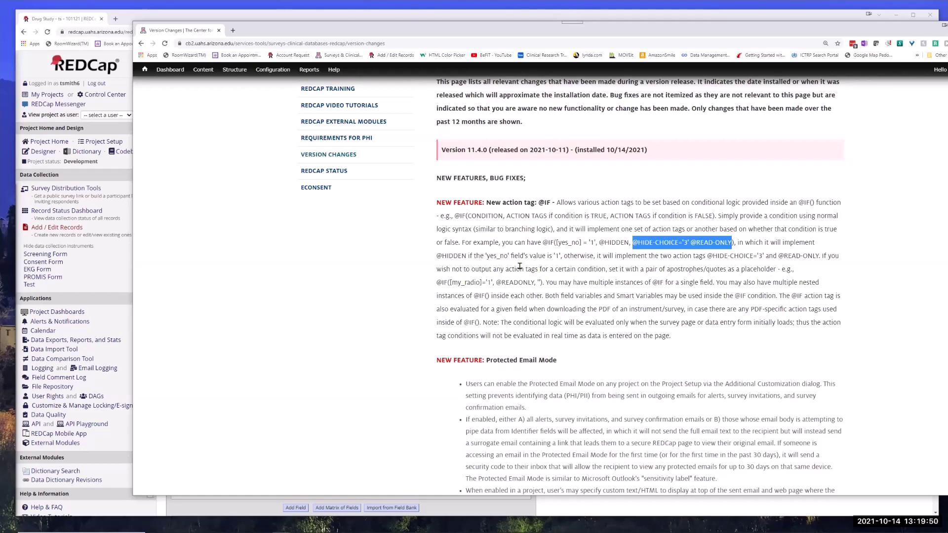
drag(630, 268, 711, 270)
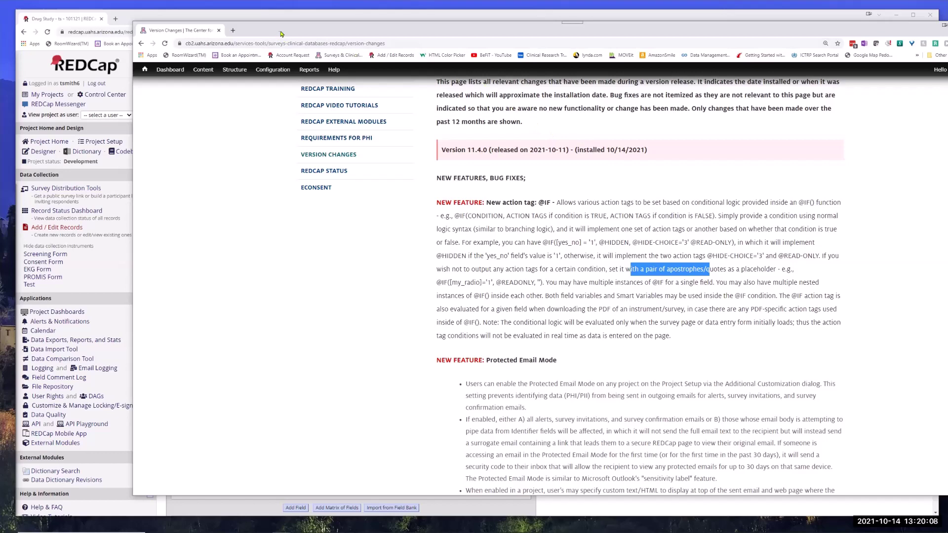
drag(293, 33, 294, 32)
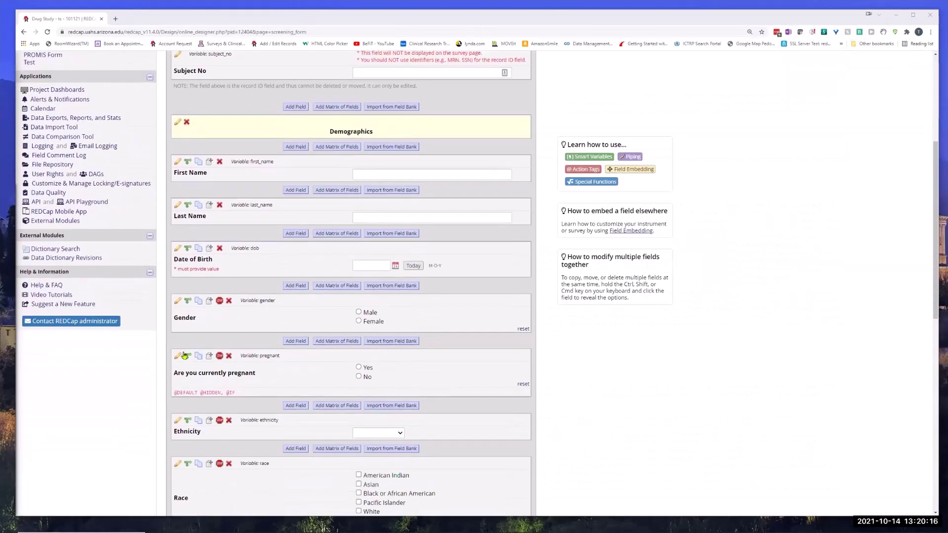
click(178, 356)
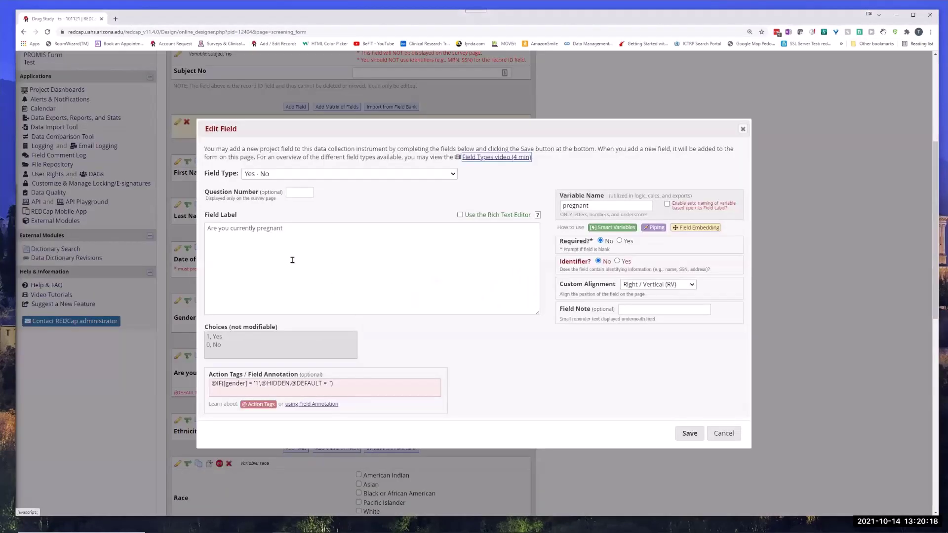
click(384, 386)
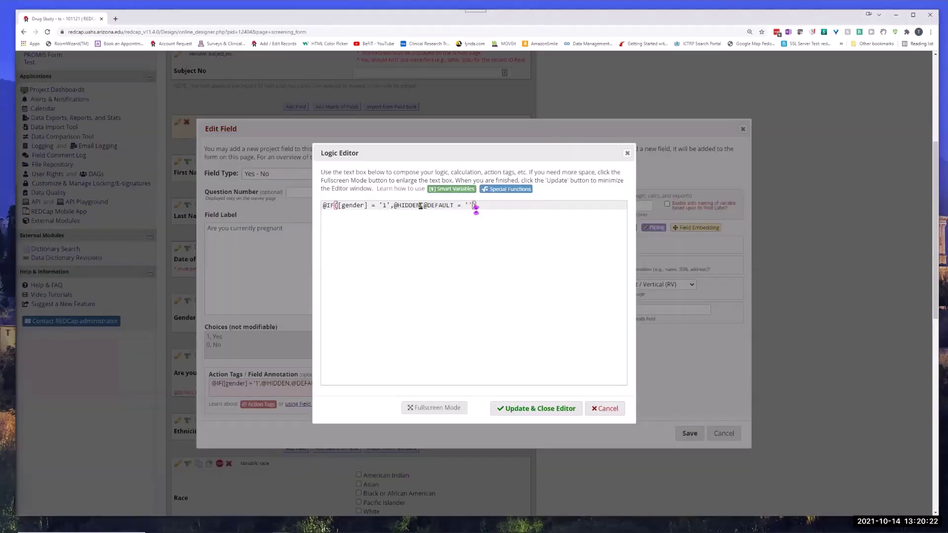
drag(420, 205, 473, 205)
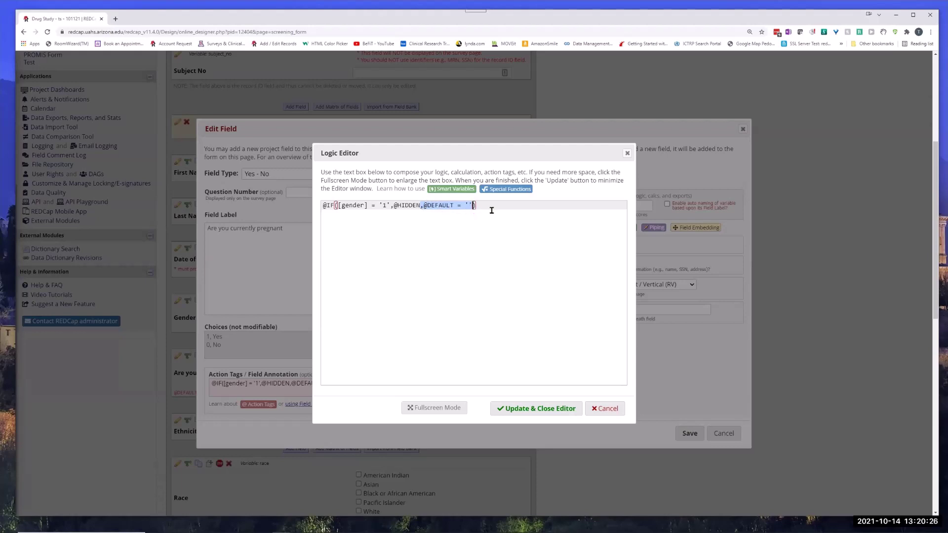
key(BackSpace)
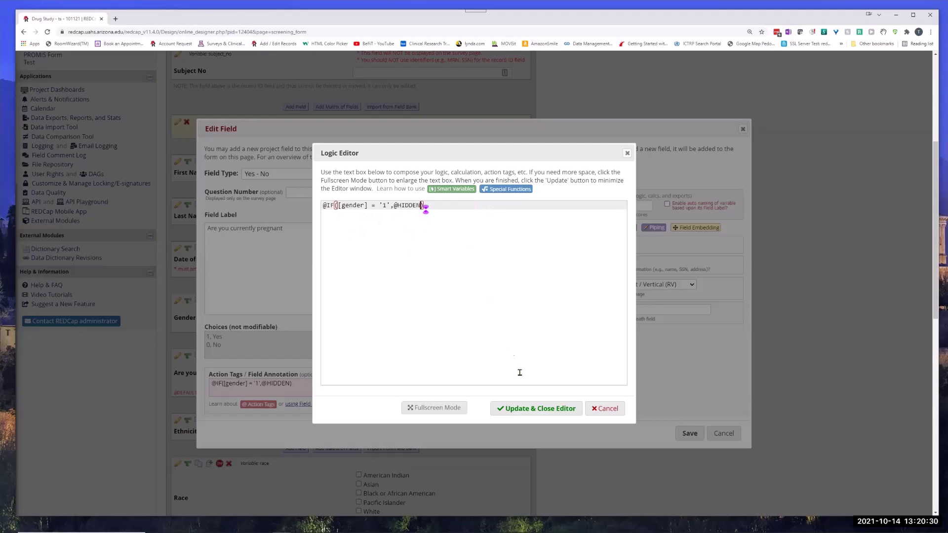
click(519, 413)
click(689, 434)
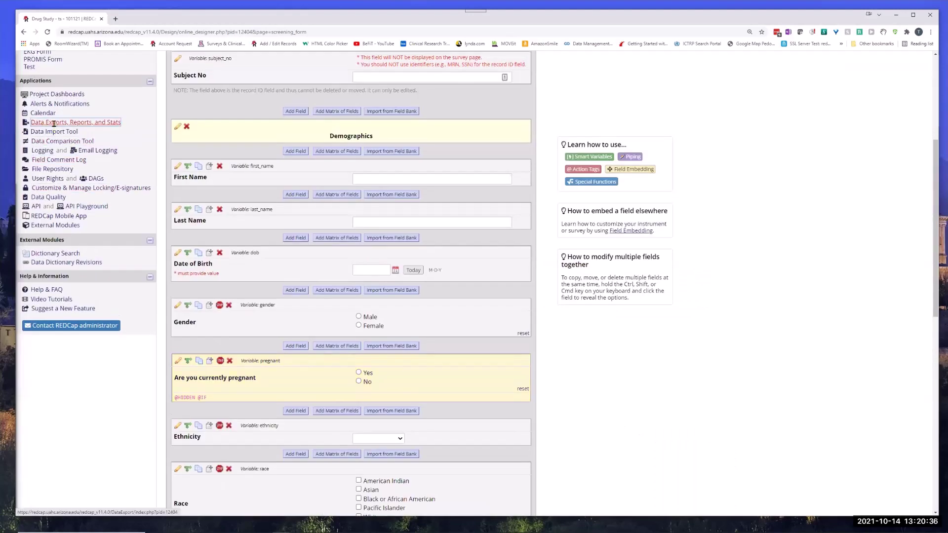
Step: Open Subject 1's Screening Form from the Record Status Dashboard
scroll(61, 126, up, 3)
click(55, 139)
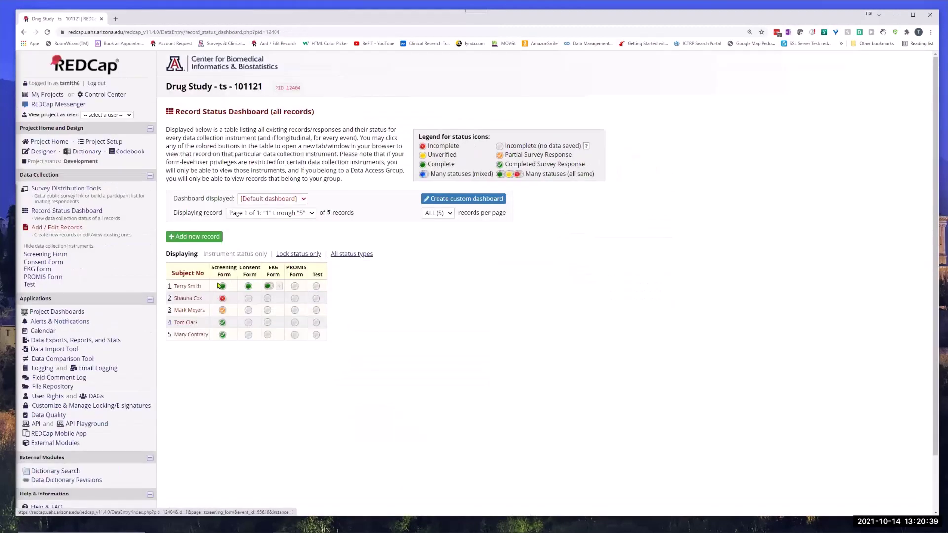
click(222, 287)
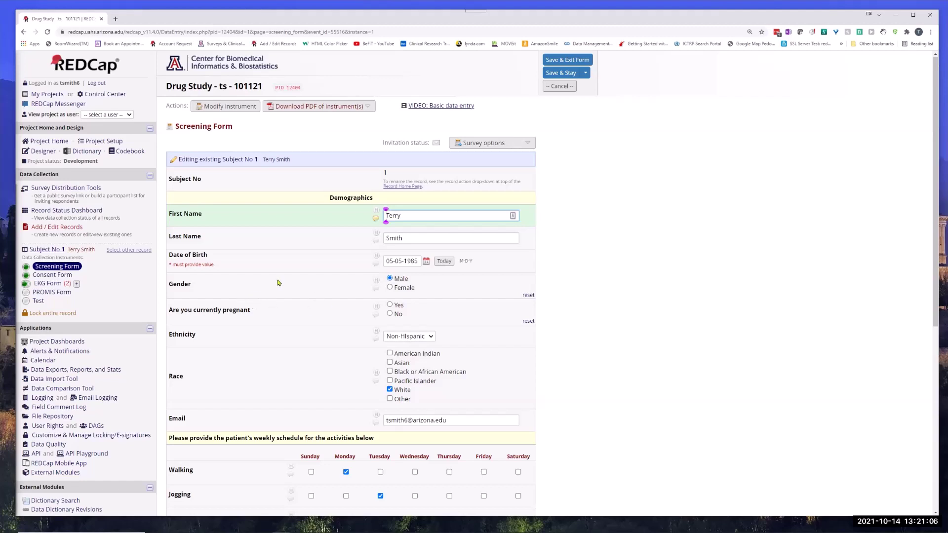
Step: Return to the Drug Study's instrument list through the Designer link
click(43, 151)
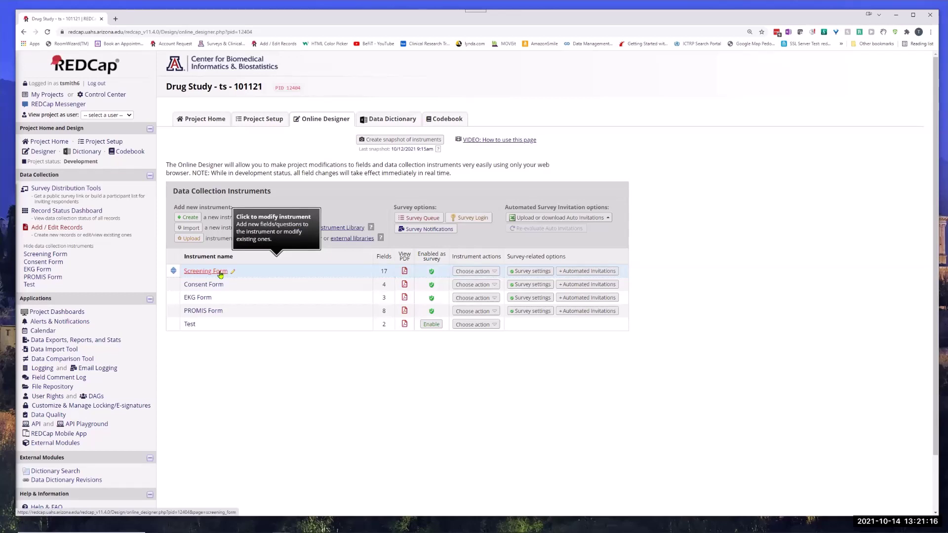
click(221, 273)
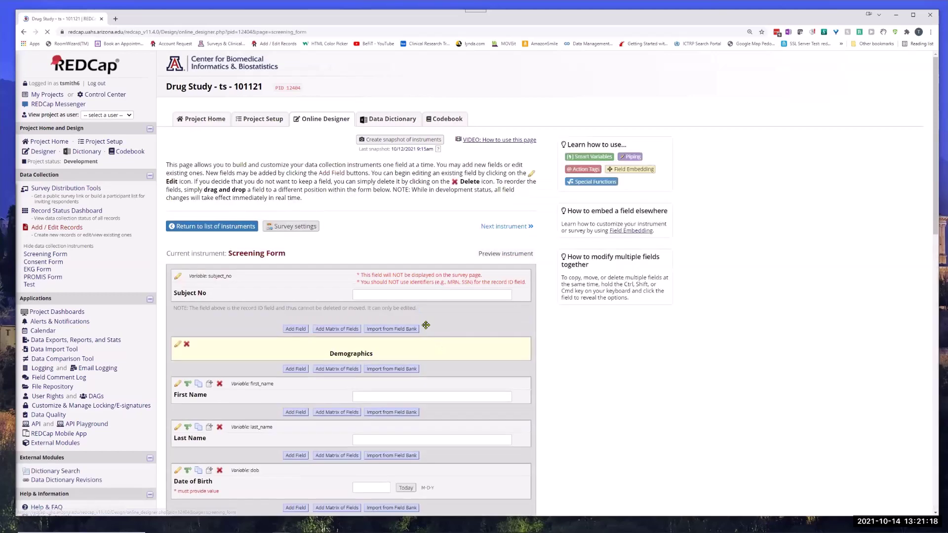
scroll(253, 403, down, 5)
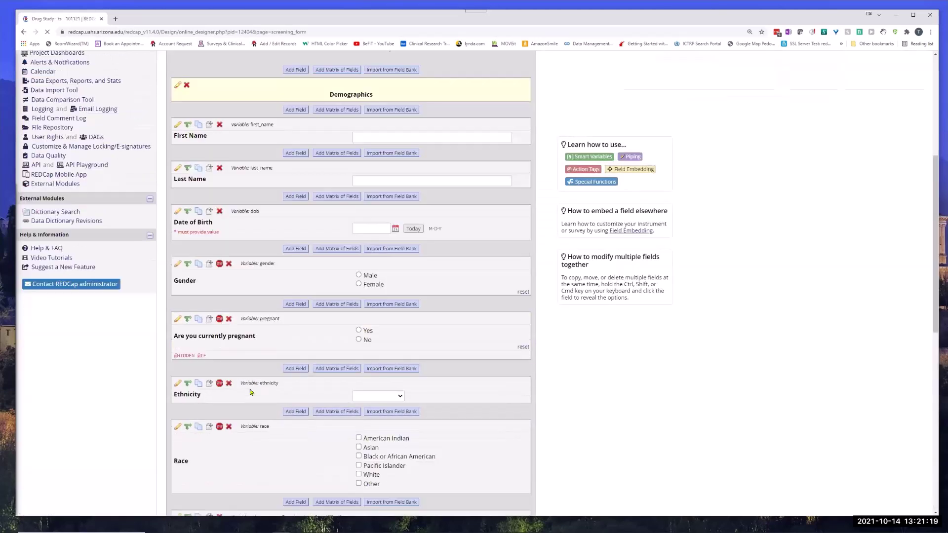
click(177, 320)
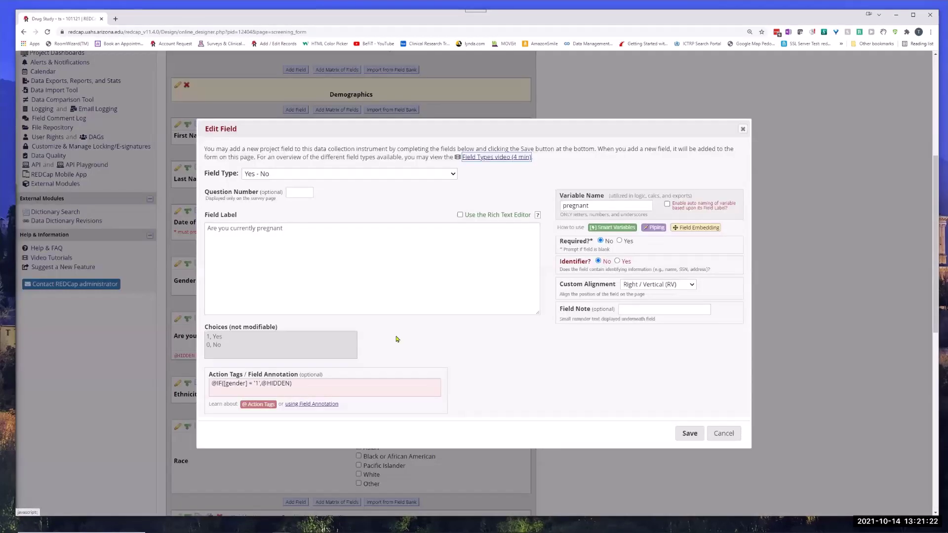
click(286, 390)
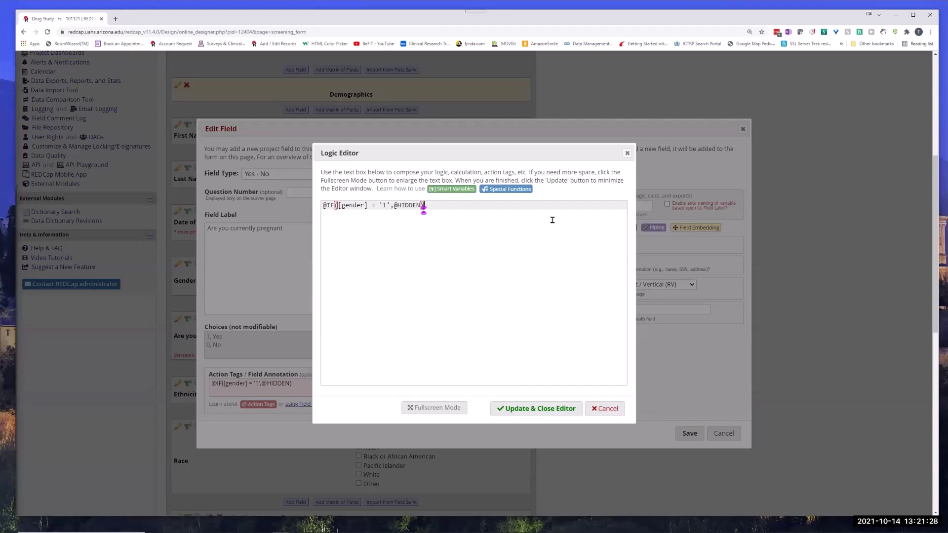
text(,"")
key(BackSpace)
key(BackSpace)
text(''))
key(alt+Tab)
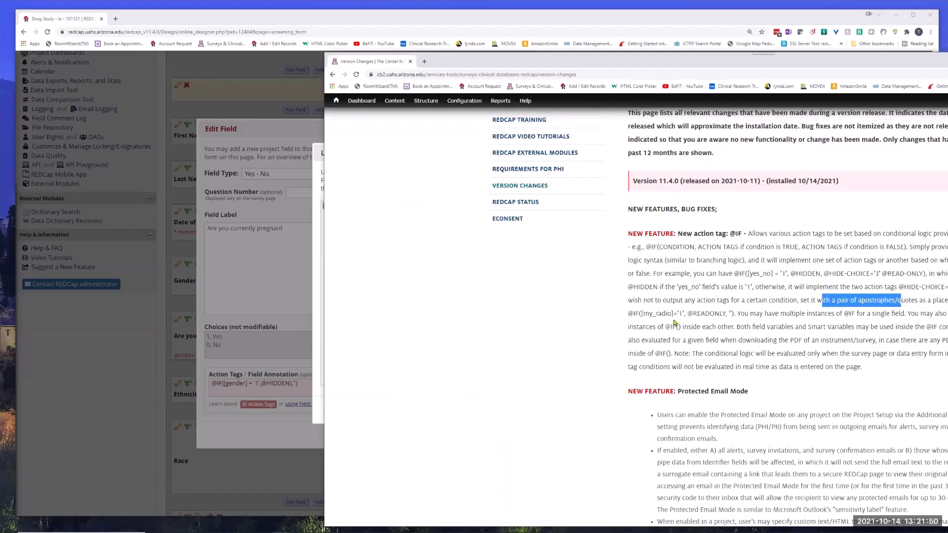
drag(627, 315, 738, 314)
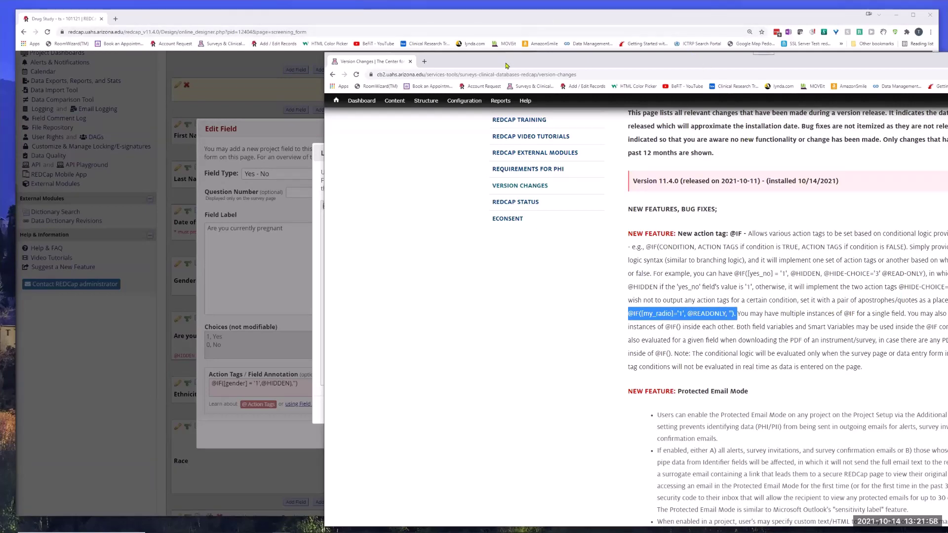
key(alt+Tab)
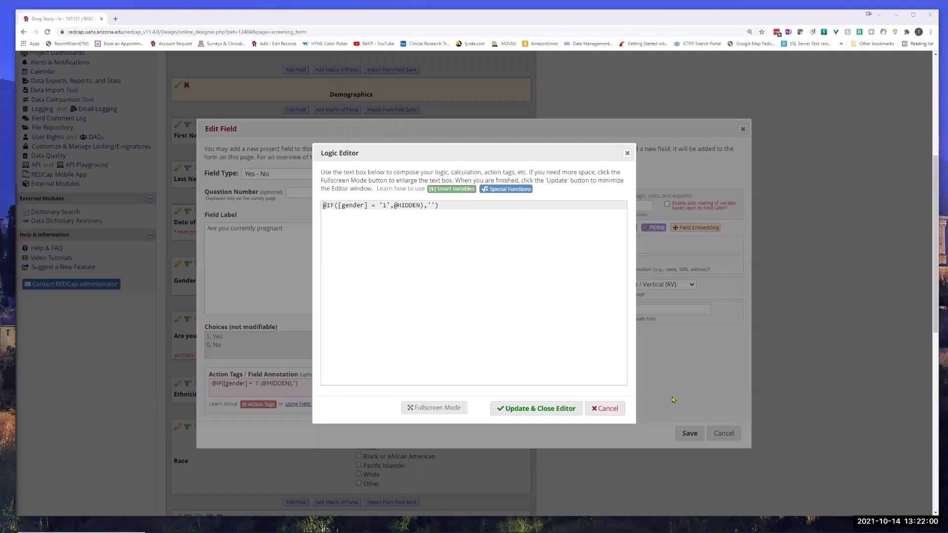
key(Escape)
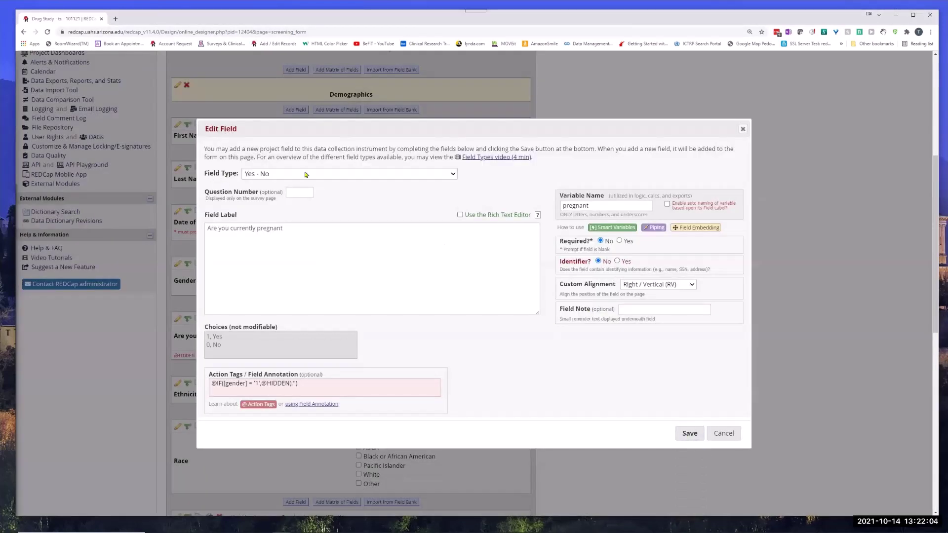
click(690, 434)
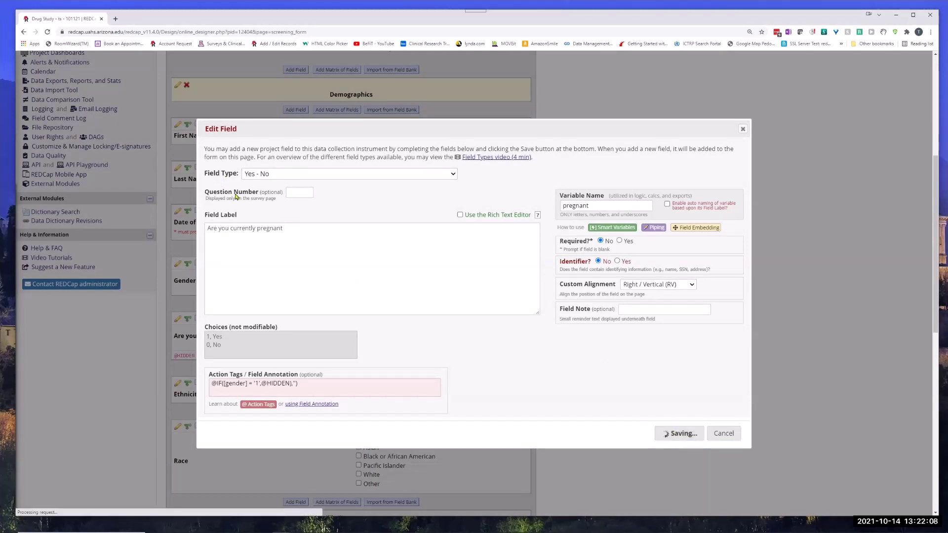
Step: View male Subject 1's Screening Form, which still shows the pregnancy question, then return to Designer
scroll(90, 148, up, 5)
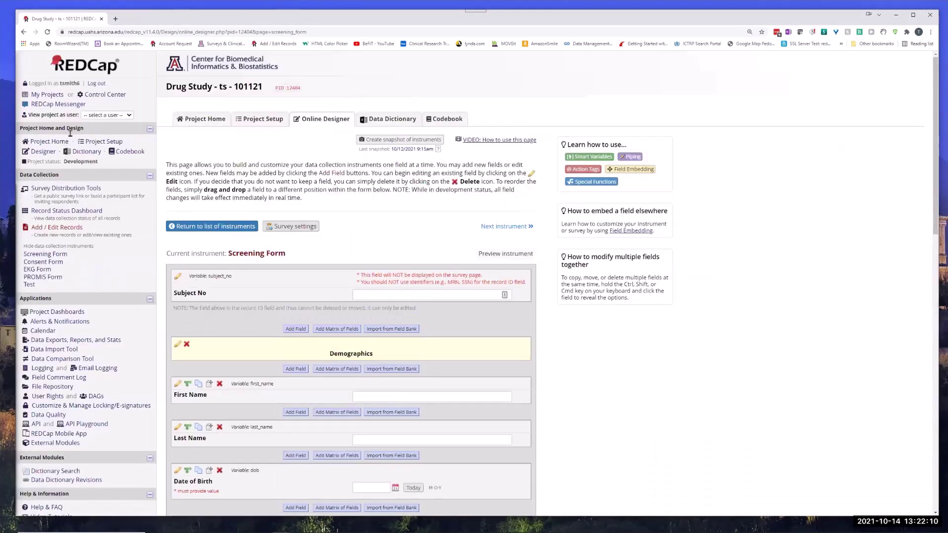
click(55, 211)
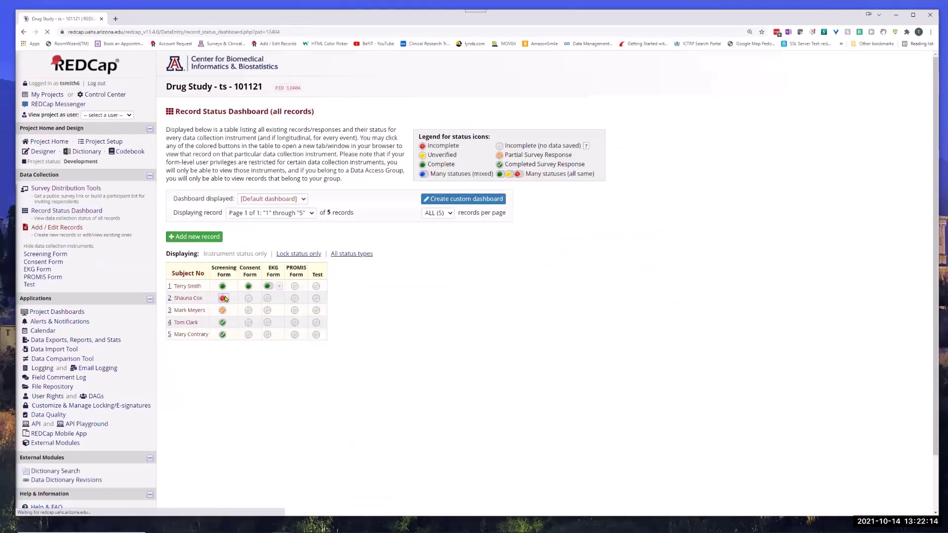
click(223, 287)
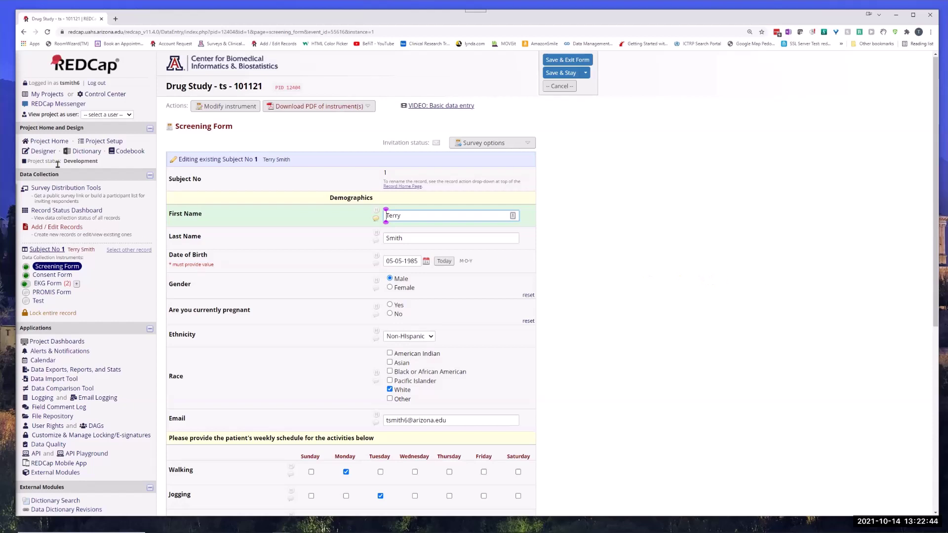
click(40, 153)
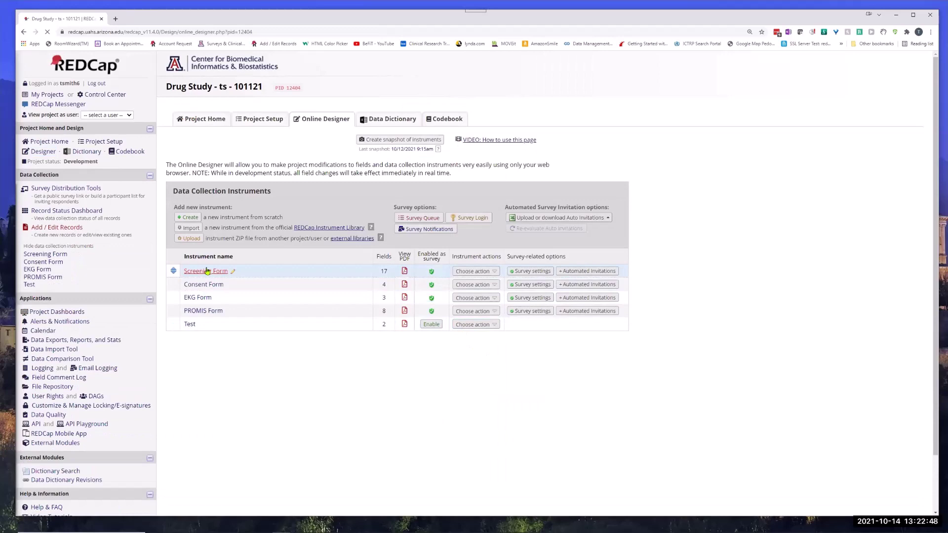
click(265, 273)
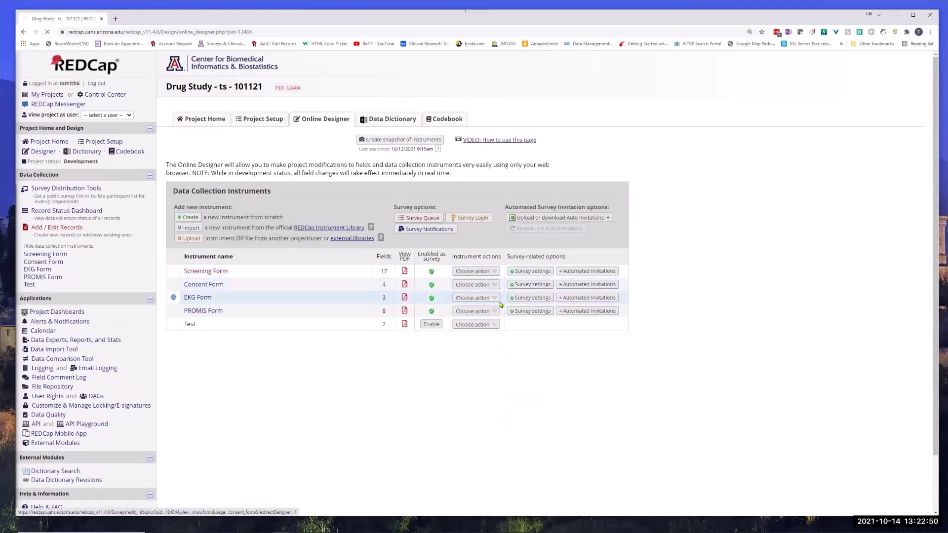
scroll(368, 379, down, 4)
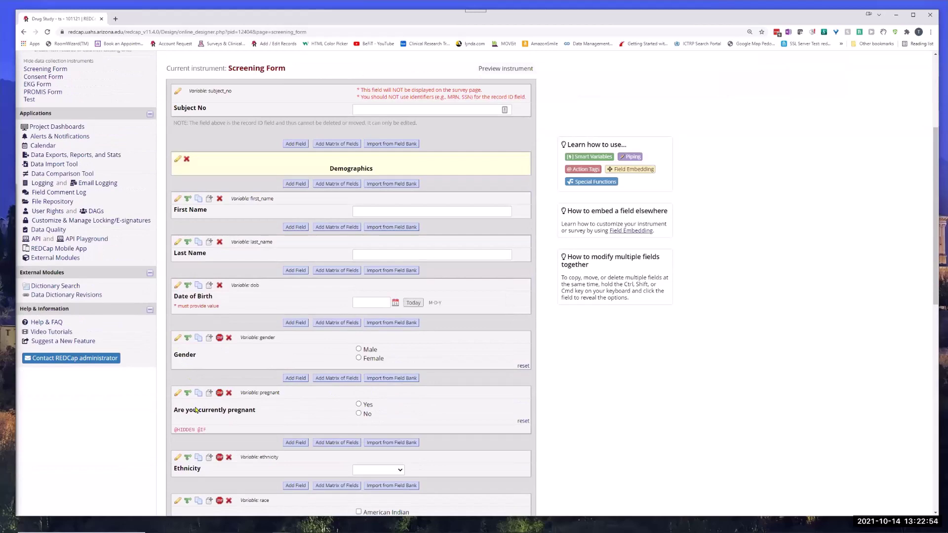
click(177, 395)
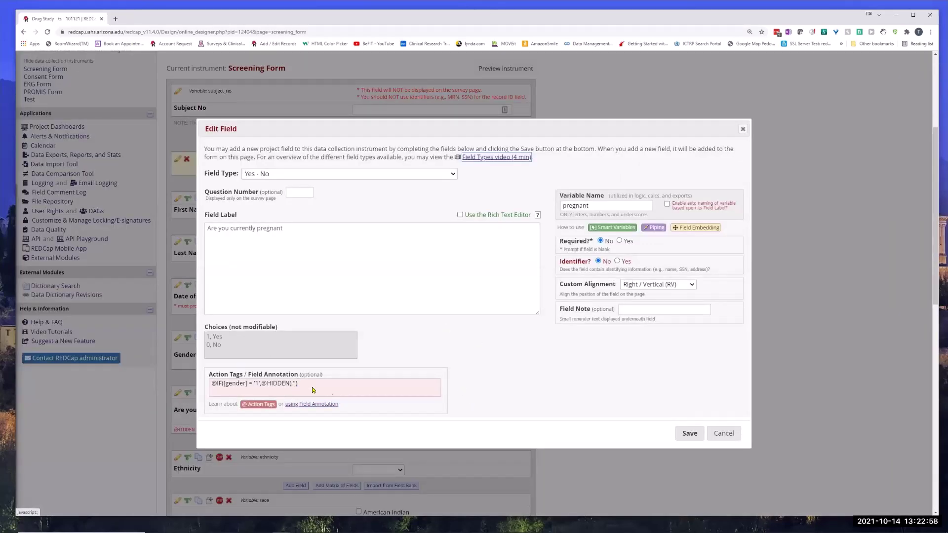
click(295, 384)
double_click(432, 205)
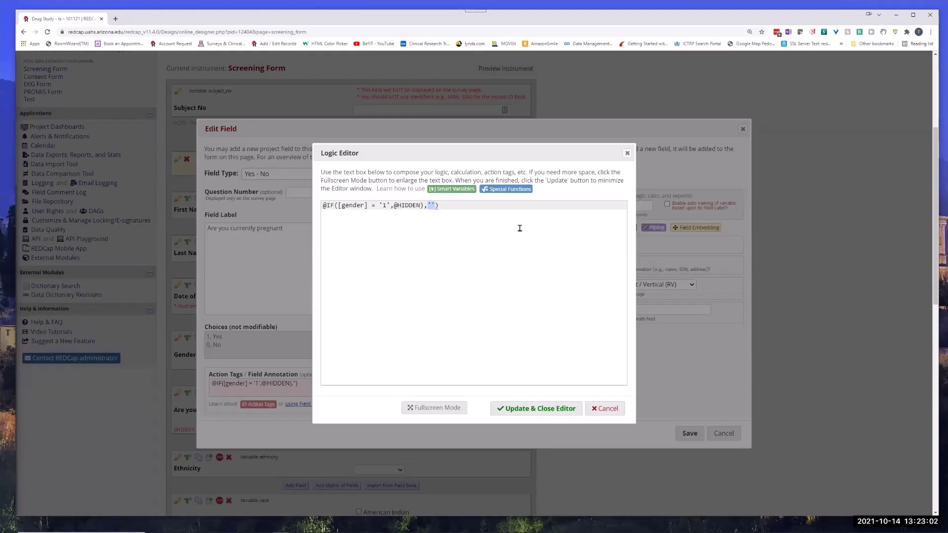
text(@DEFAULT='')
click(526, 411)
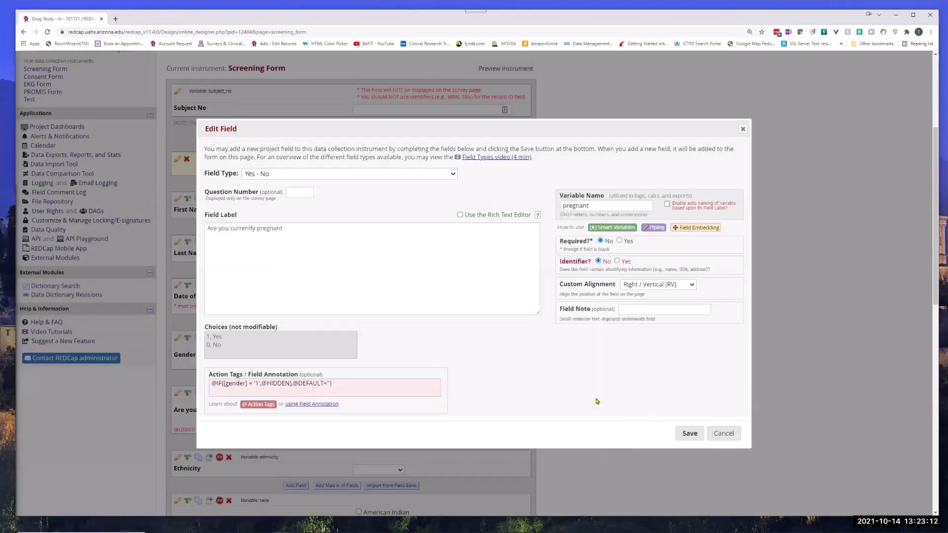
click(690, 434)
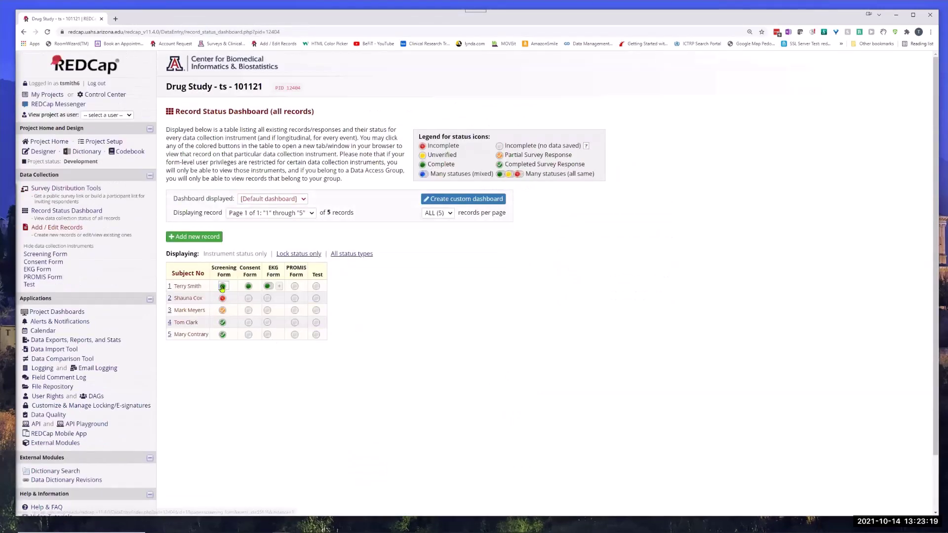
Step: View Subject 1's Screening Form, then re-save the pregnancy field unchanged from the instrument designer
click(222, 286)
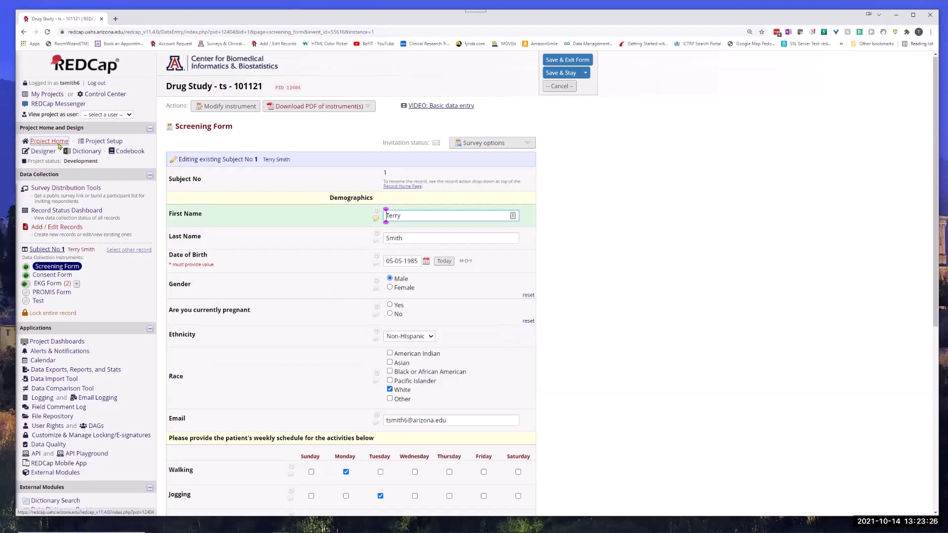
click(241, 107)
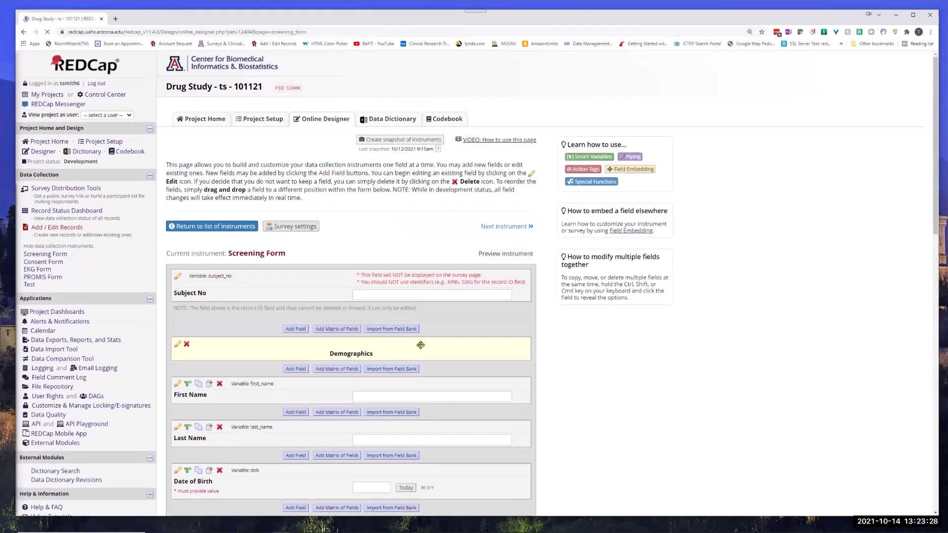
scroll(194, 405, down, 4)
scroll(193, 405, down, 3)
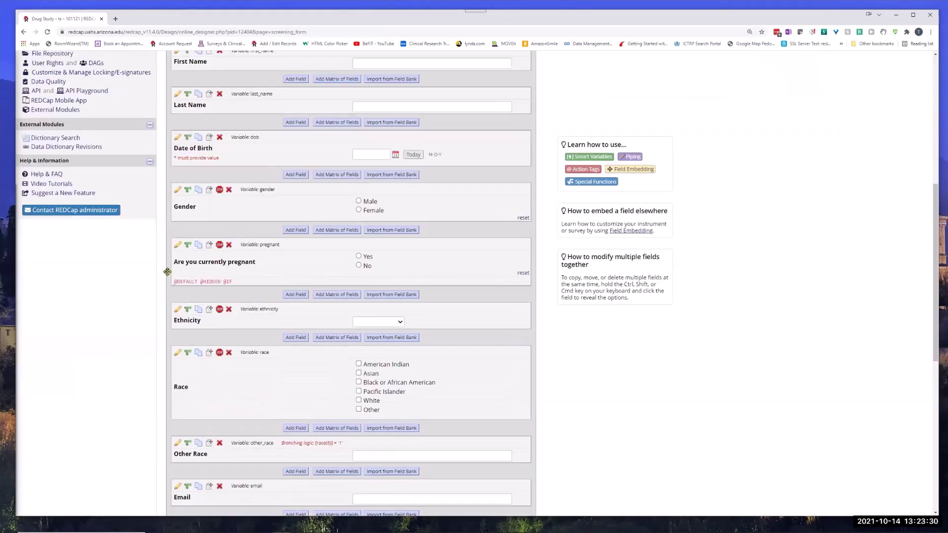
click(177, 245)
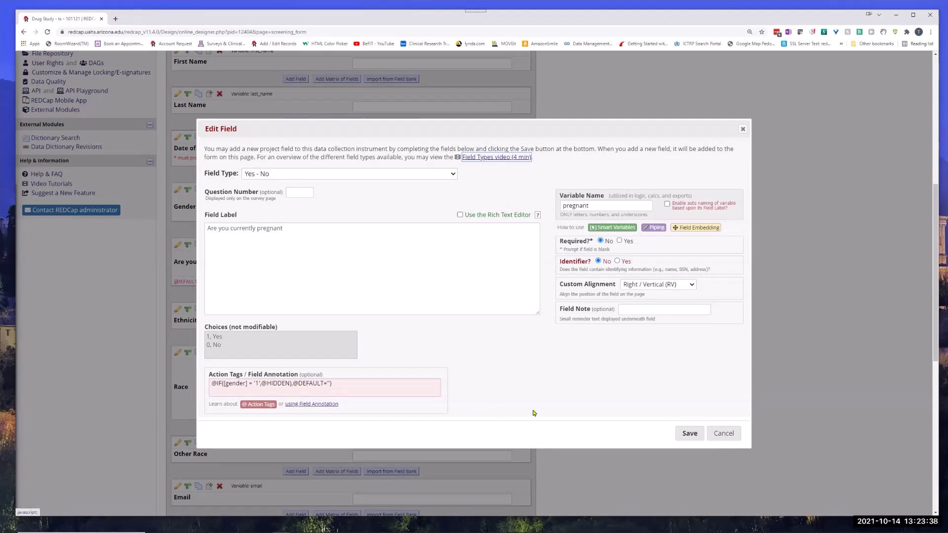
click(694, 436)
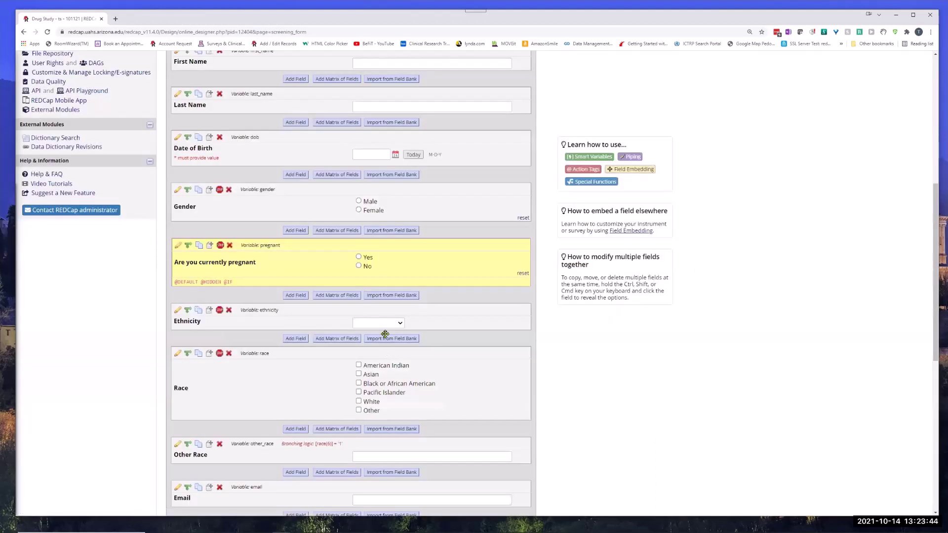
click(177, 245)
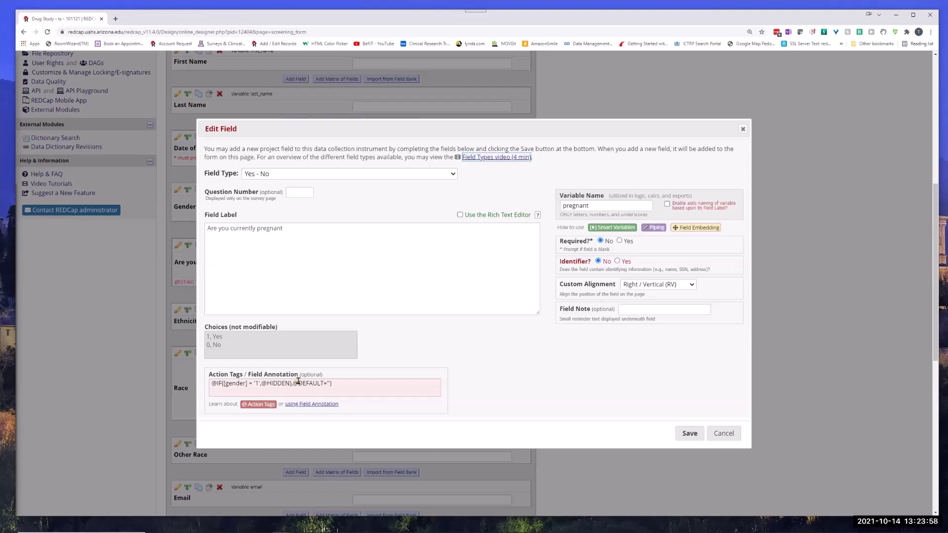
click(290, 385)
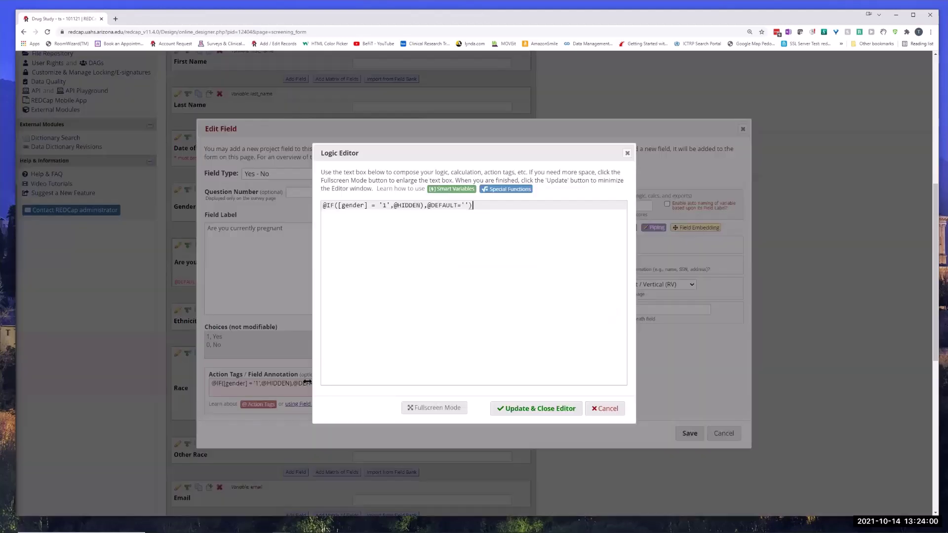
drag(429, 207, 469, 206)
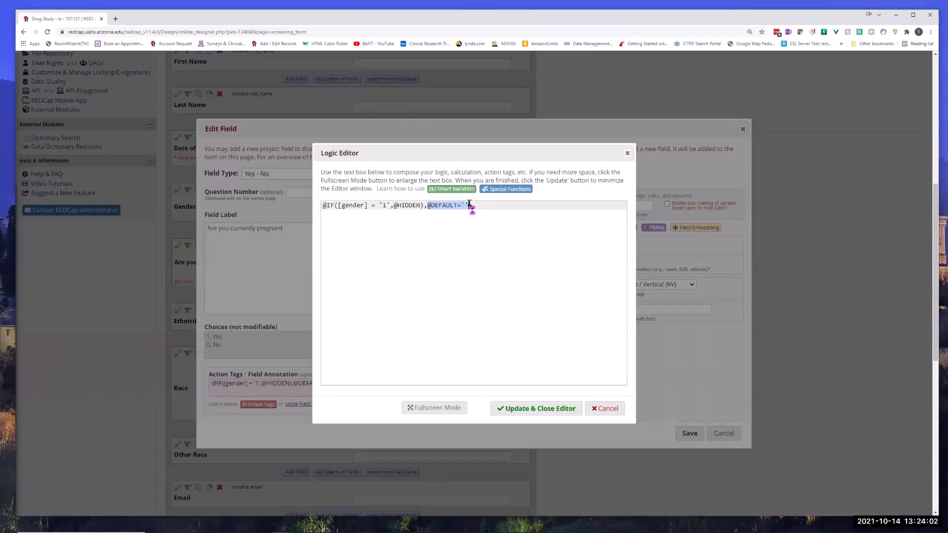
click(463, 241)
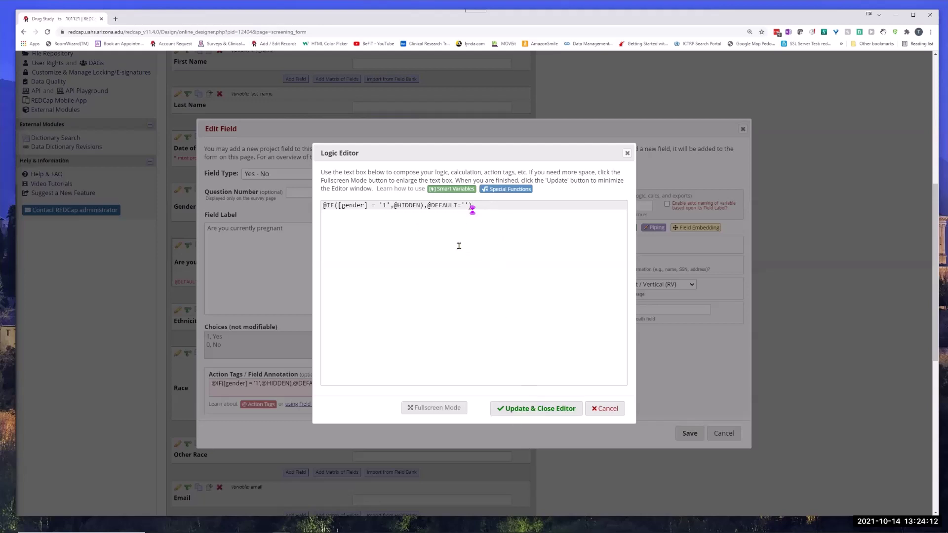
click(423, 204)
key(BackSpace)
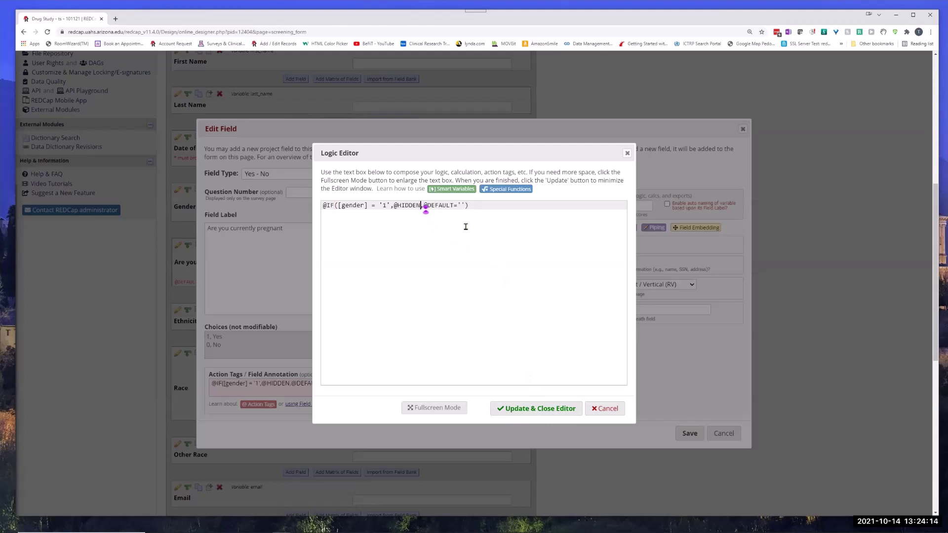
click(525, 404)
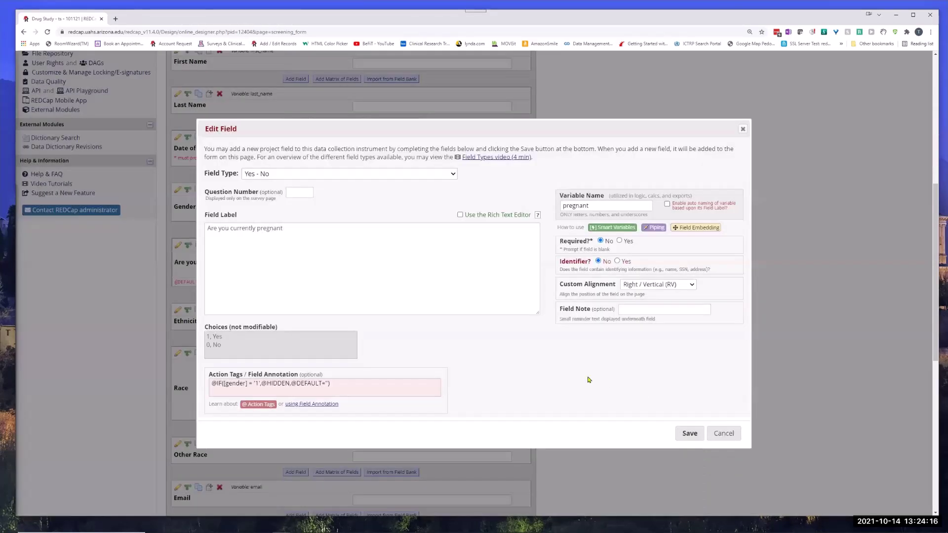
click(690, 434)
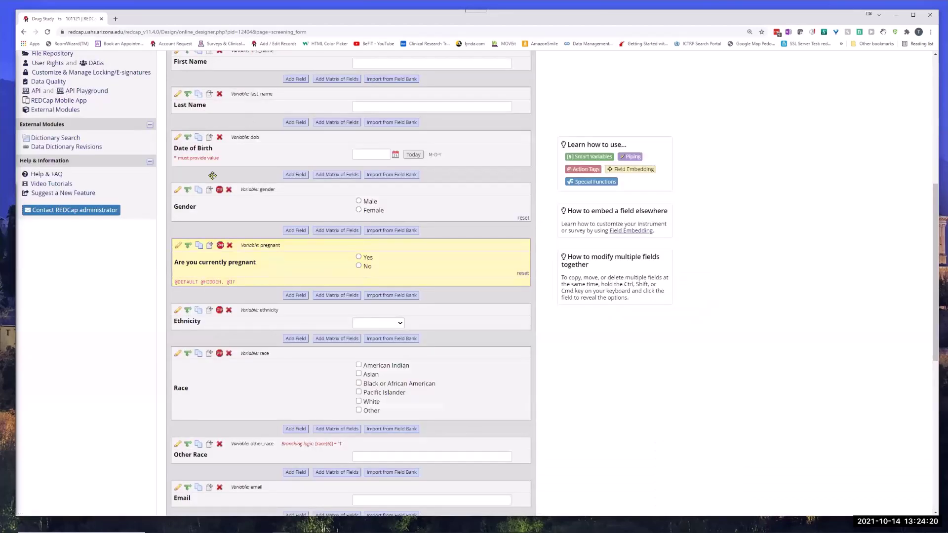
scroll(167, 171, up, 4)
scroll(79, 83, up, 3)
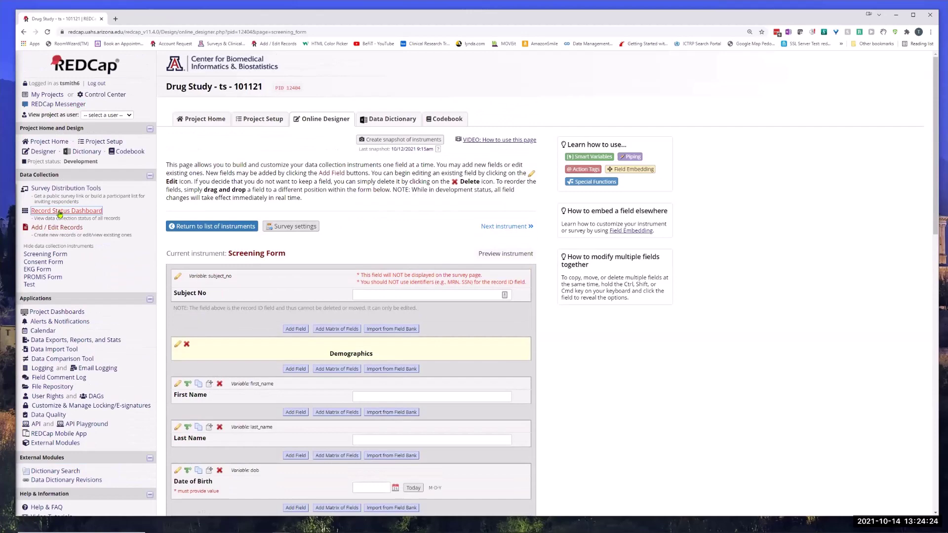
Step: Compare Subject 1's male and Subject 2's female Screening Forms, then go to Add / Edit Records
click(61, 211)
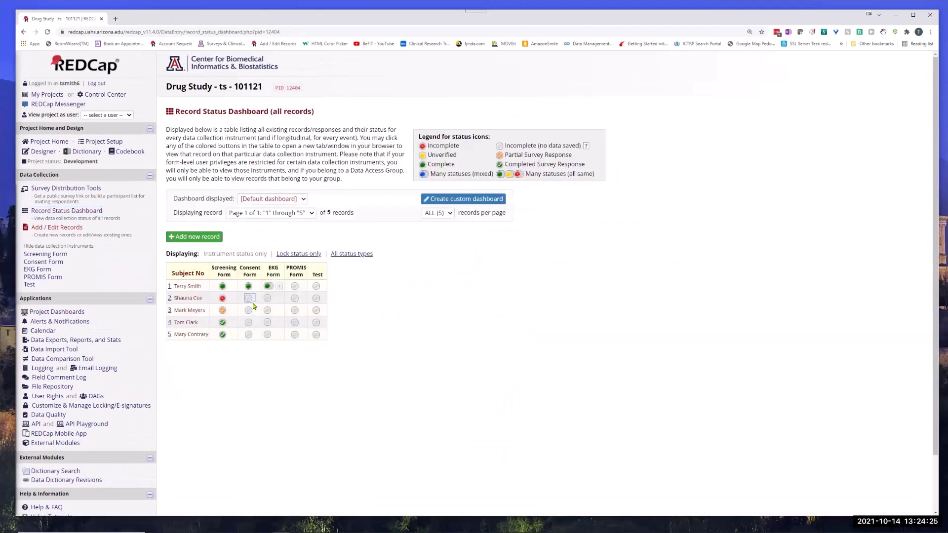
click(223, 286)
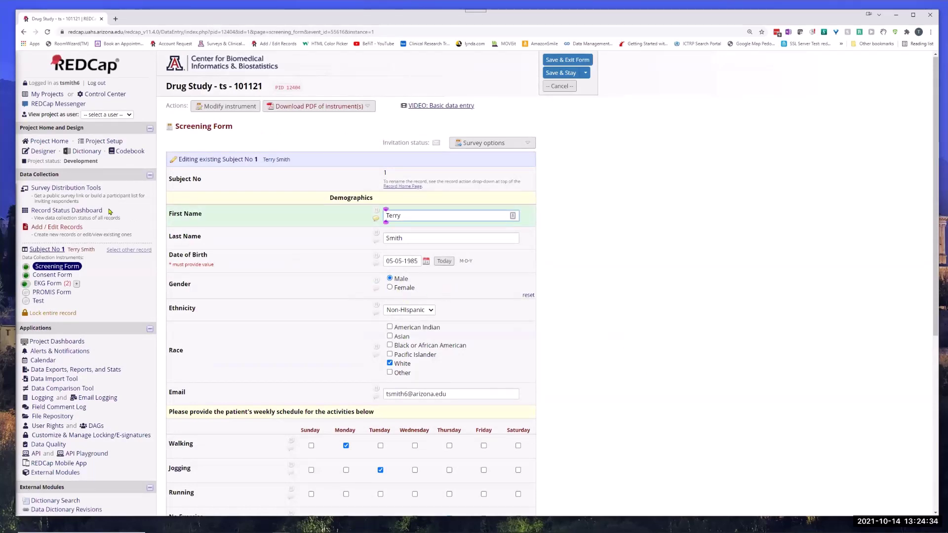
click(59, 210)
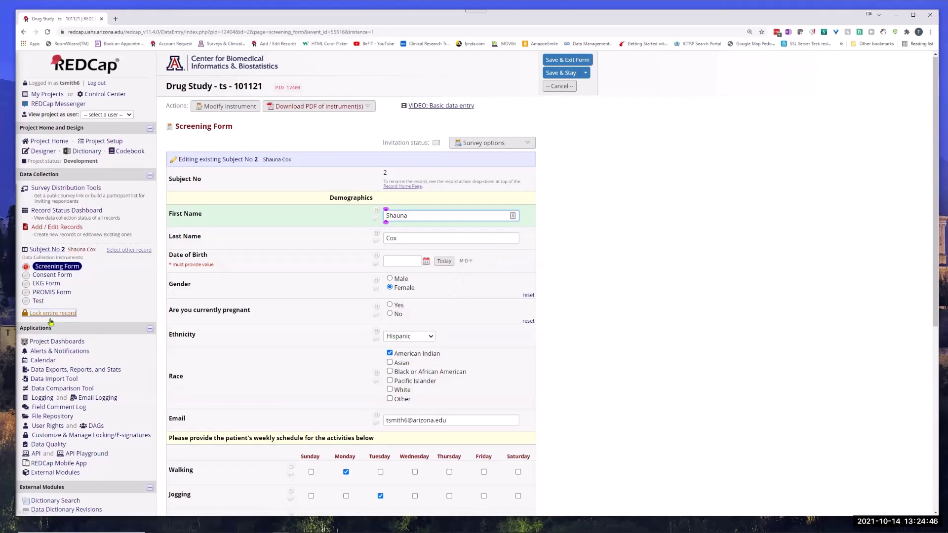
click(57, 232)
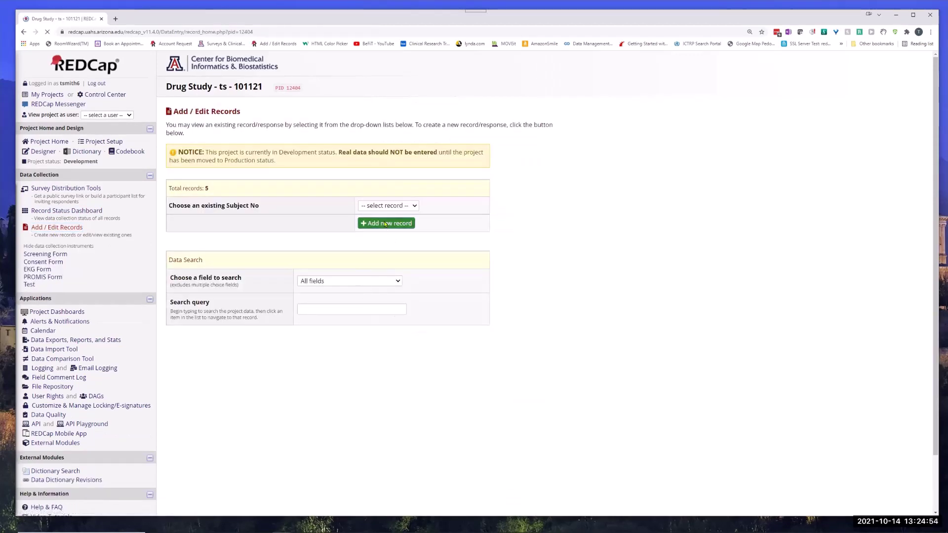
Step: Start a new record and enter the subject's first and last name on its Screening Form
click(386, 224)
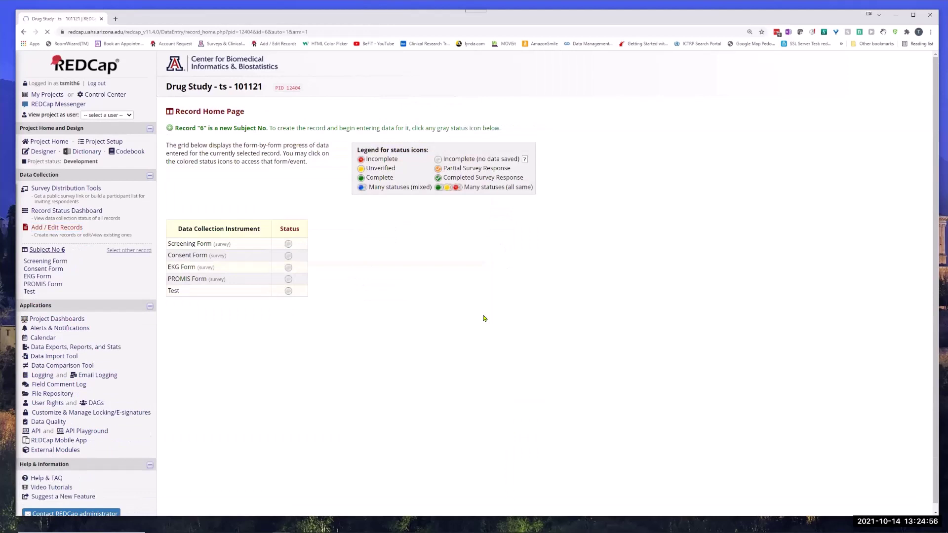
click(289, 246)
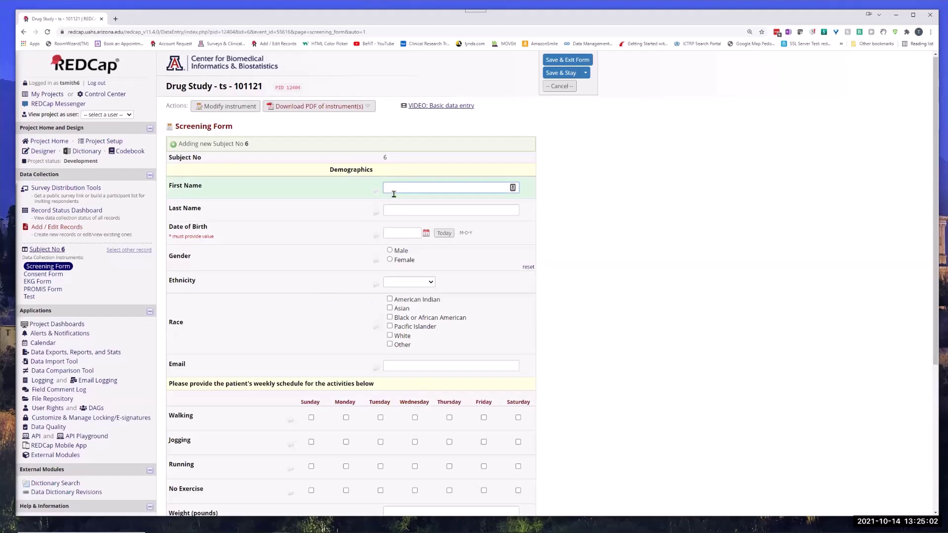
text(Miss)
key(Tab)
text(Muffett)
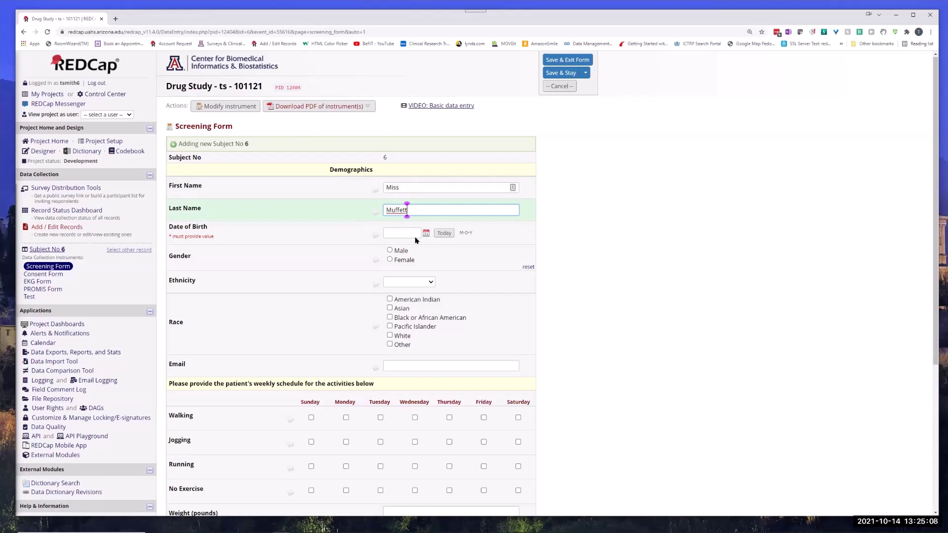
Step: Set birth date 10-14-2021, Female gender and Non-Hispanic ethnicity, save, and reopen Subject 6's form
click(444, 233)
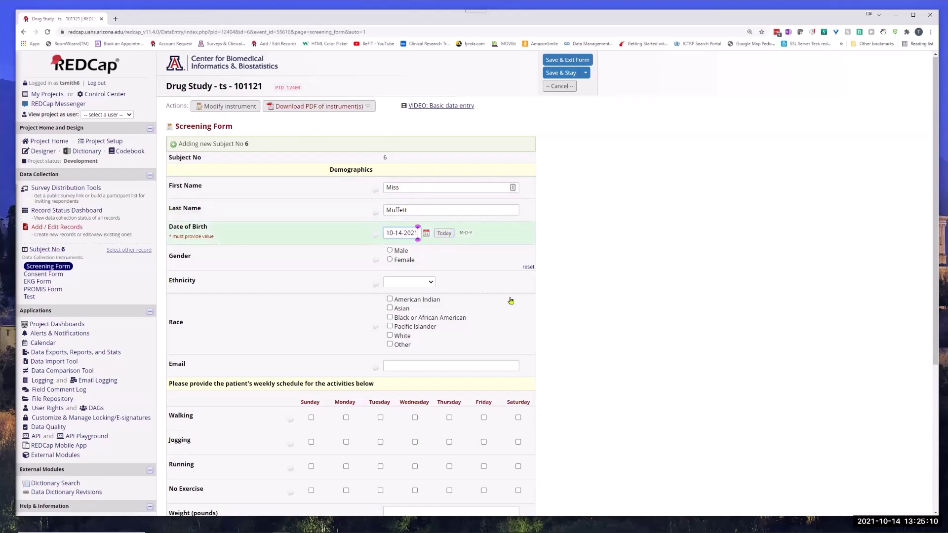
click(390, 260)
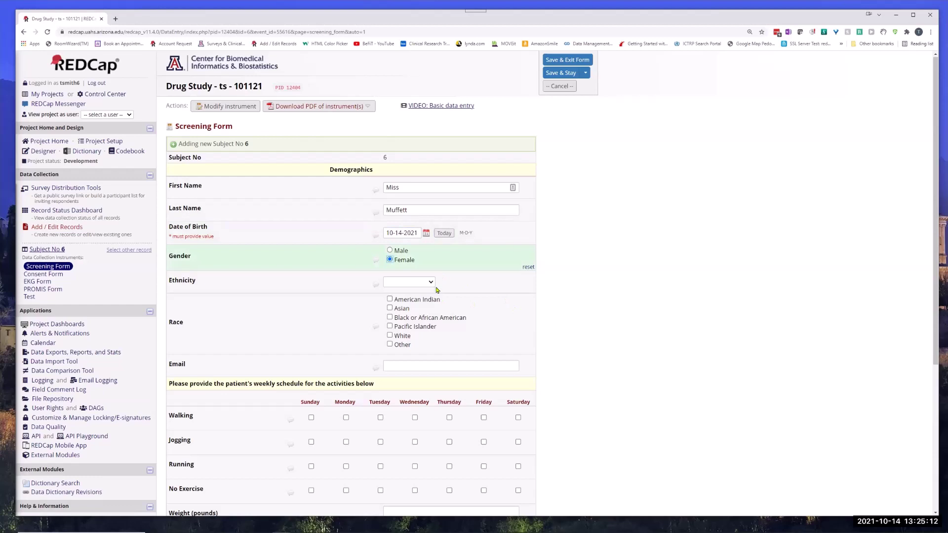
click(429, 283)
click(400, 308)
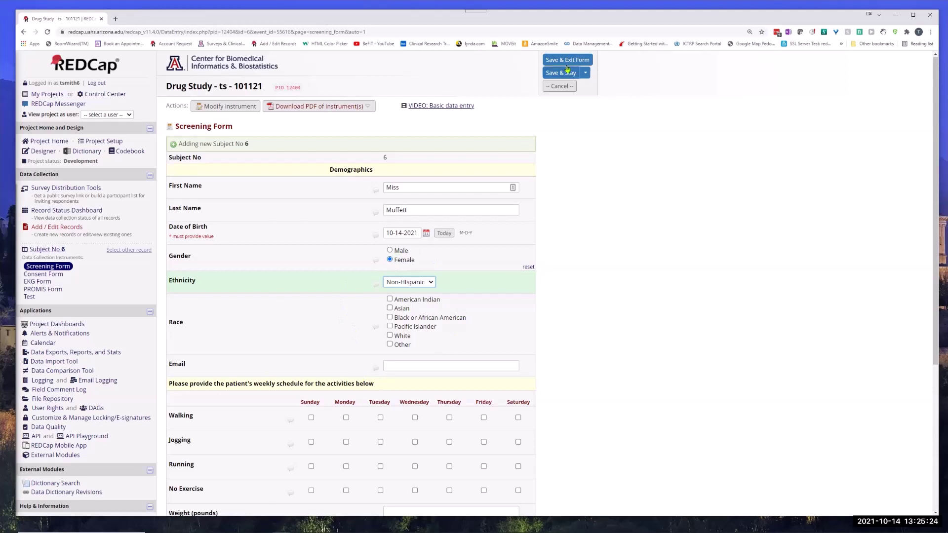
scroll(405, 358, down, 5)
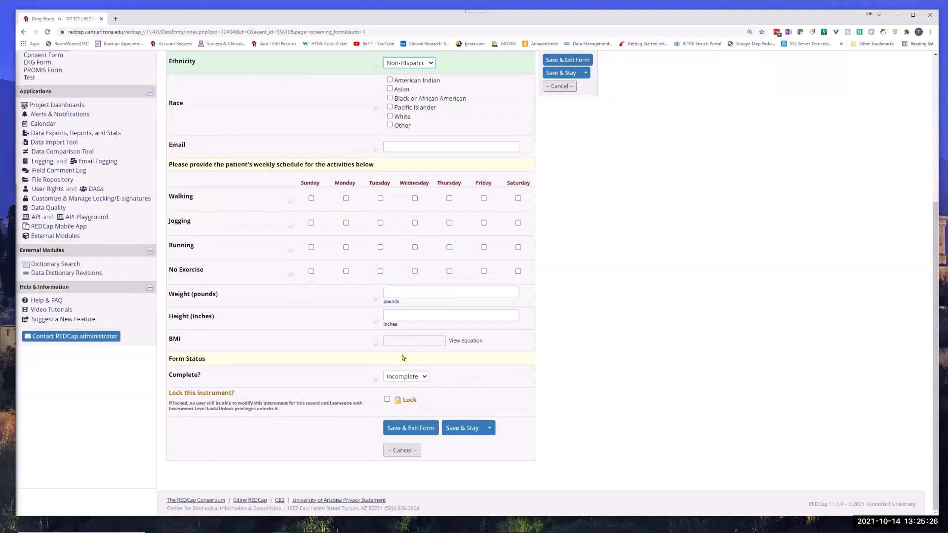
click(564, 60)
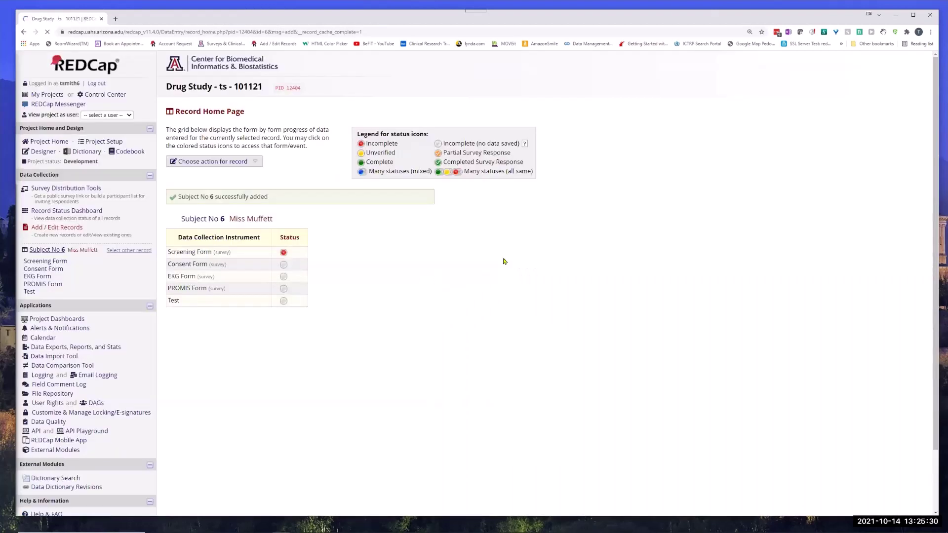
click(284, 253)
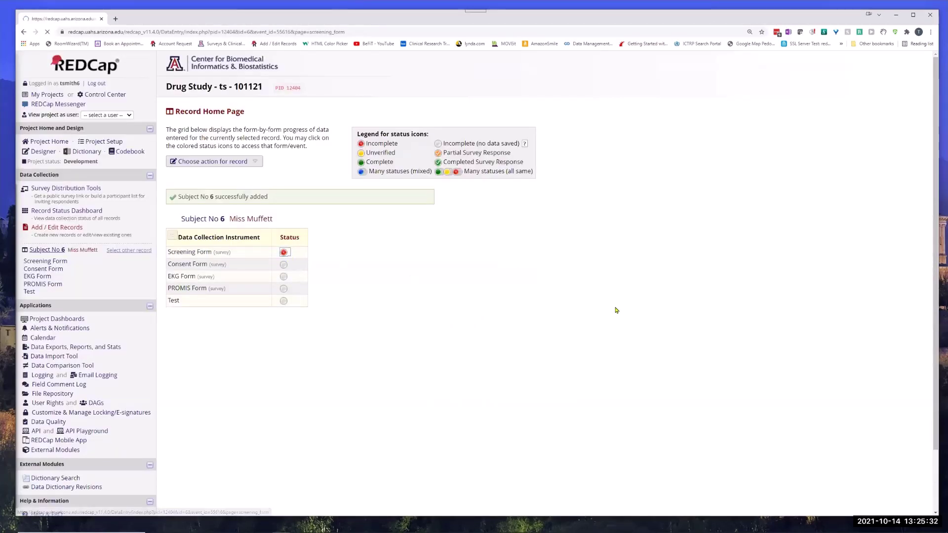